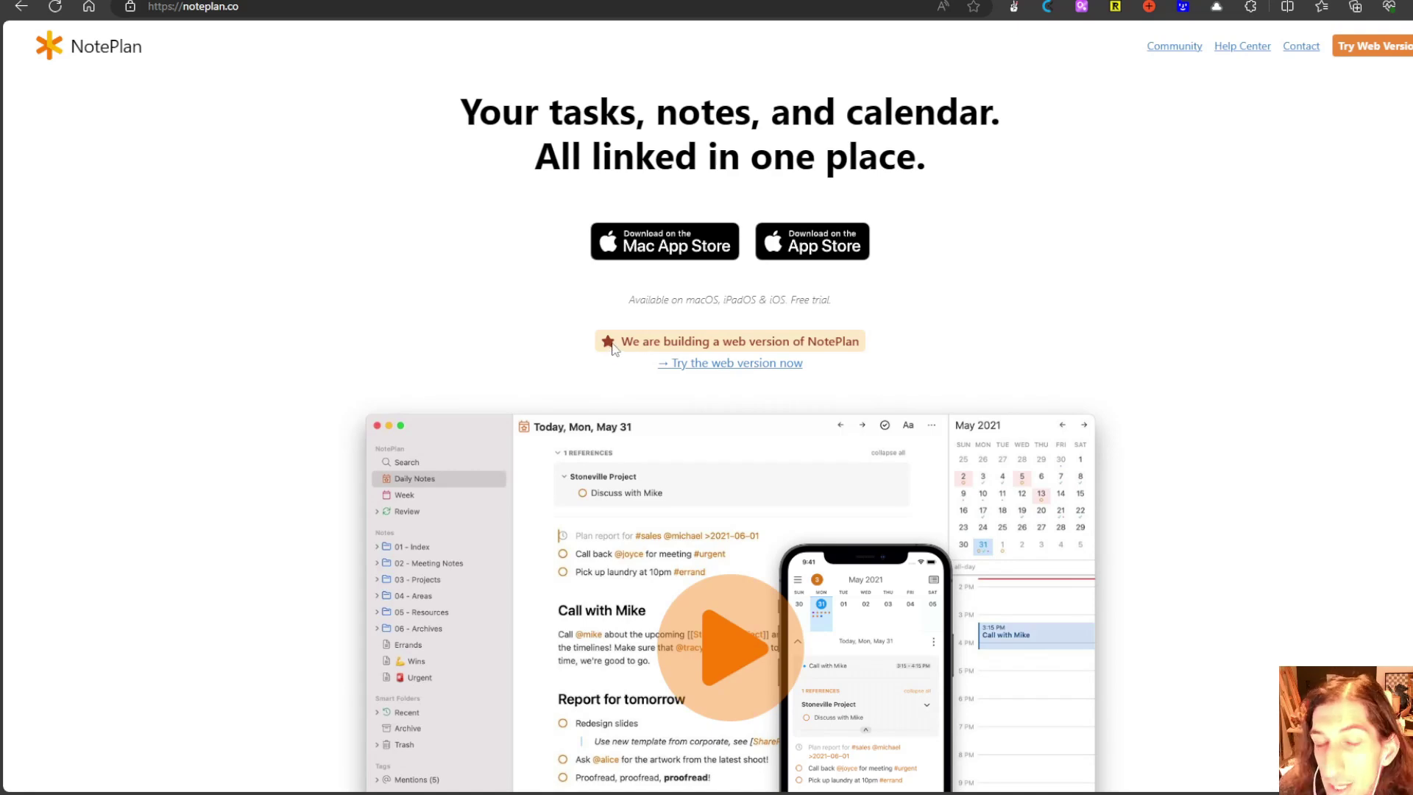
- Scroll noteplan.co until the full desktop and phone app preview is visible
scroll(613, 349, down, 3)
scroll(545, 361, down, 1)
scroll(492, 341, up, 1)
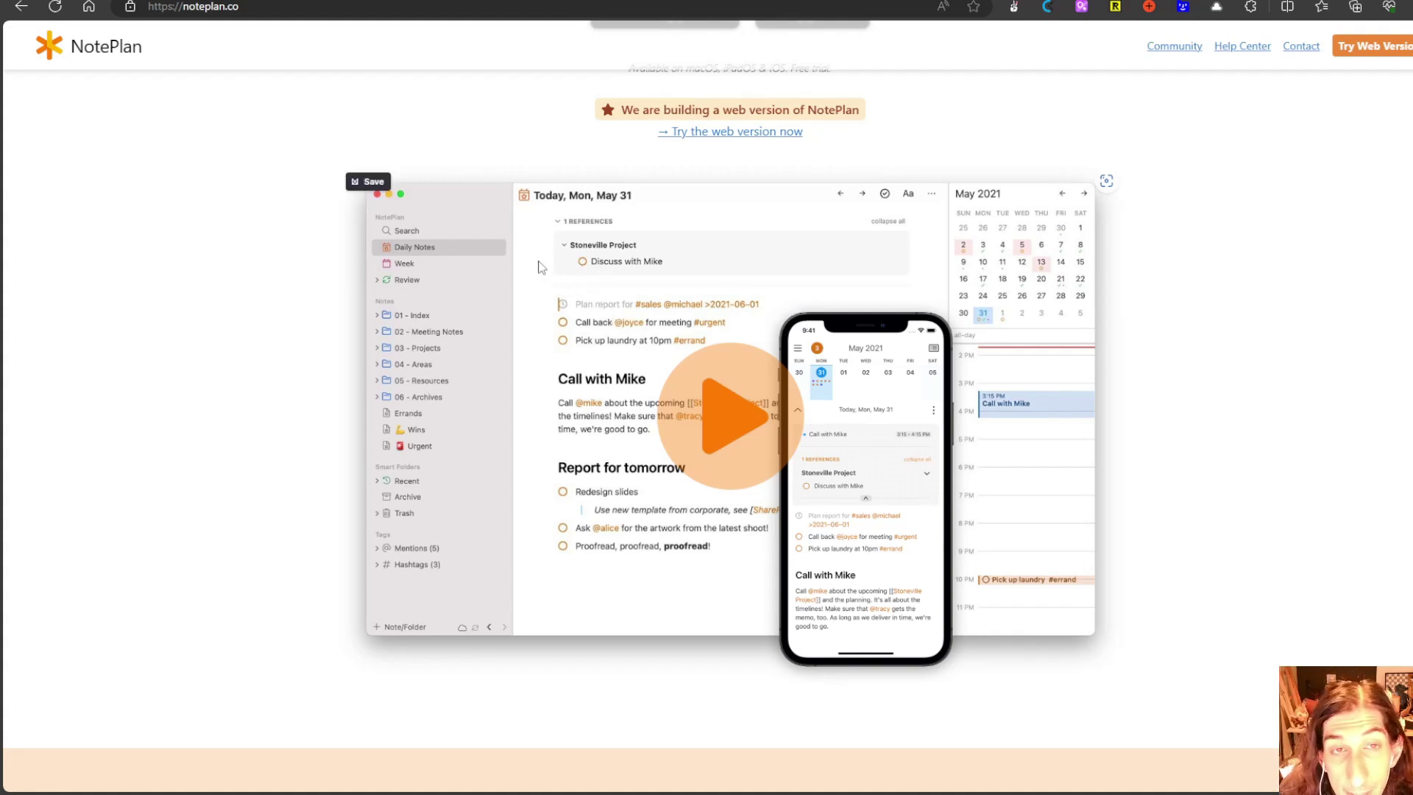
- Scroll to Pricing and highlight the $99.99/year Annual and $9.99/month Monthly prices
scroll(531, 265, down, 20)
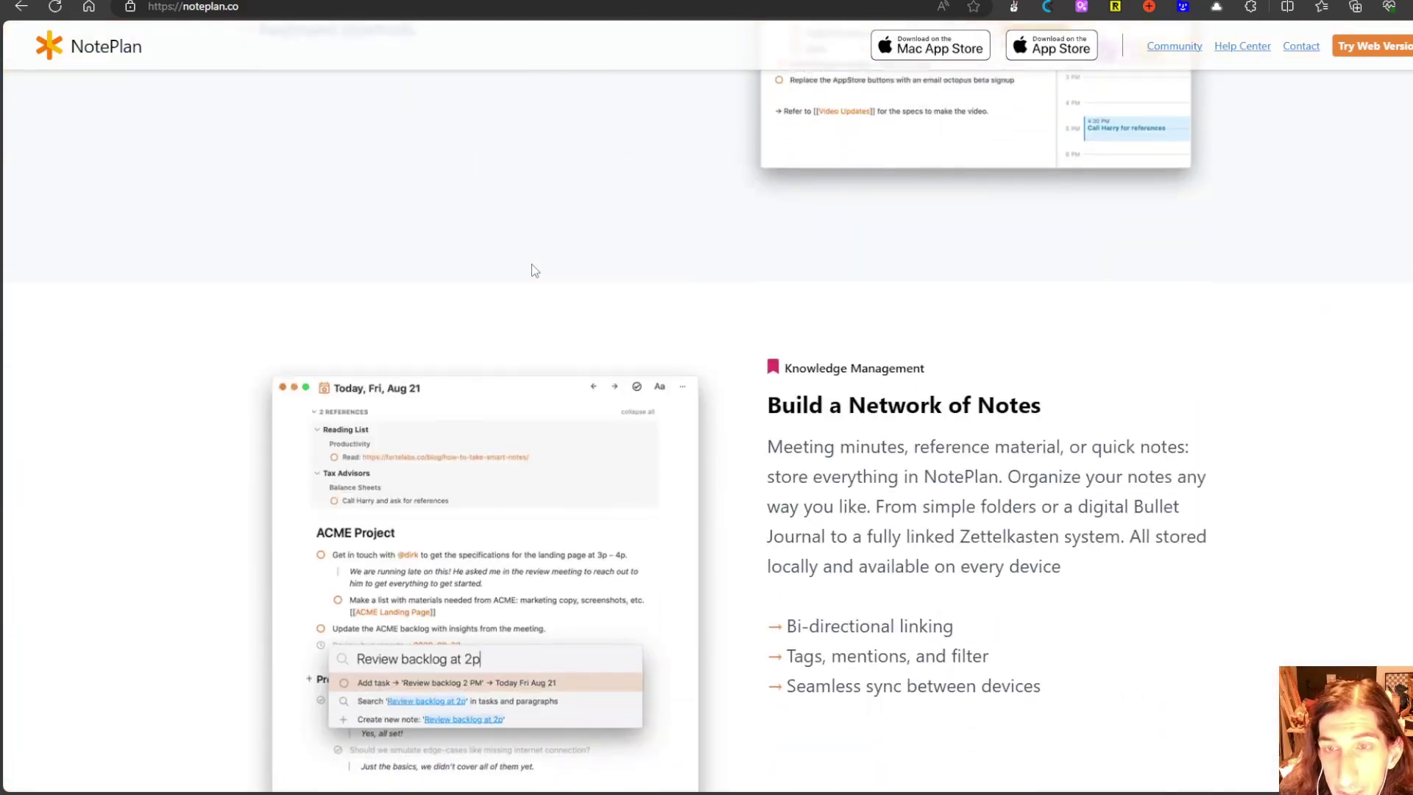
scroll(531, 265, down, 20)
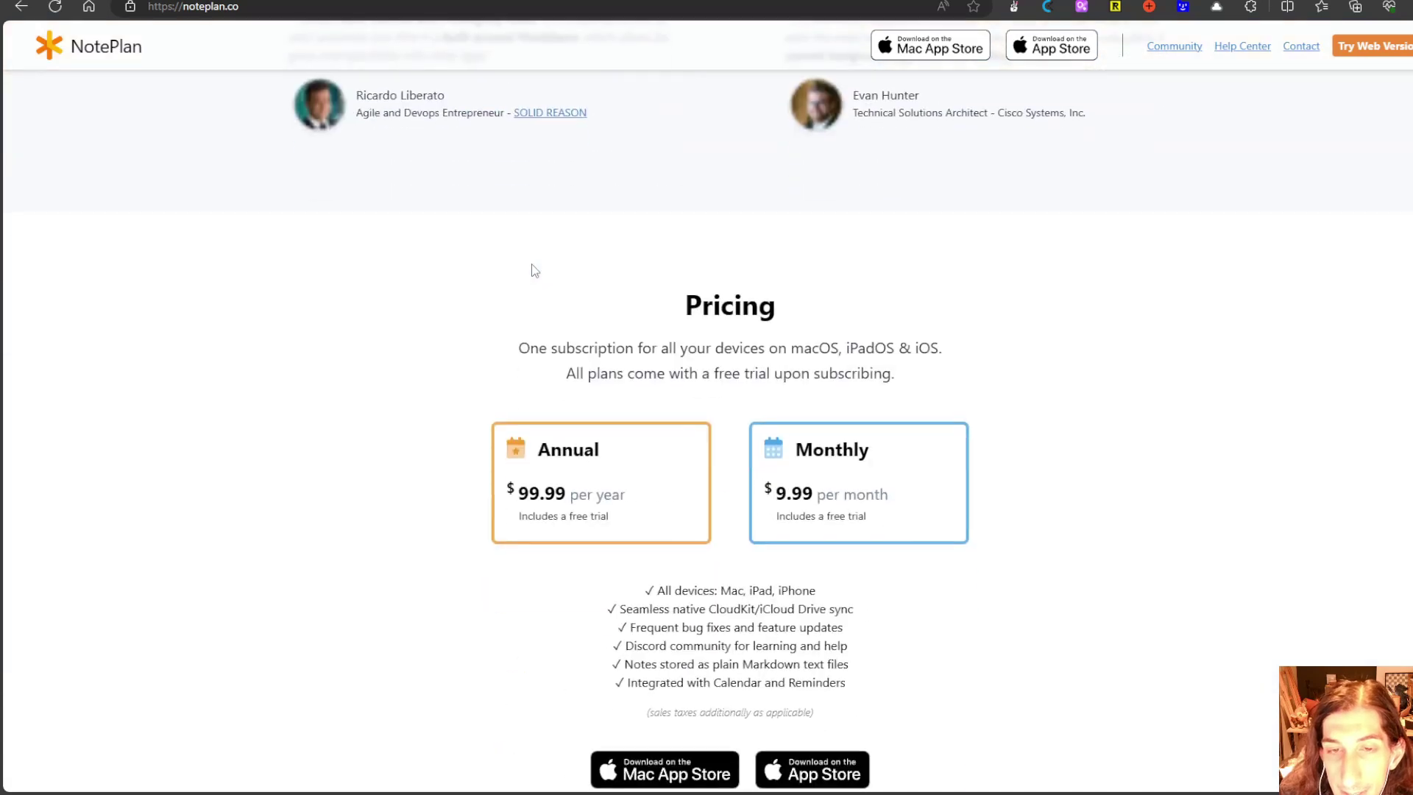
scroll(532, 265, up, 2)
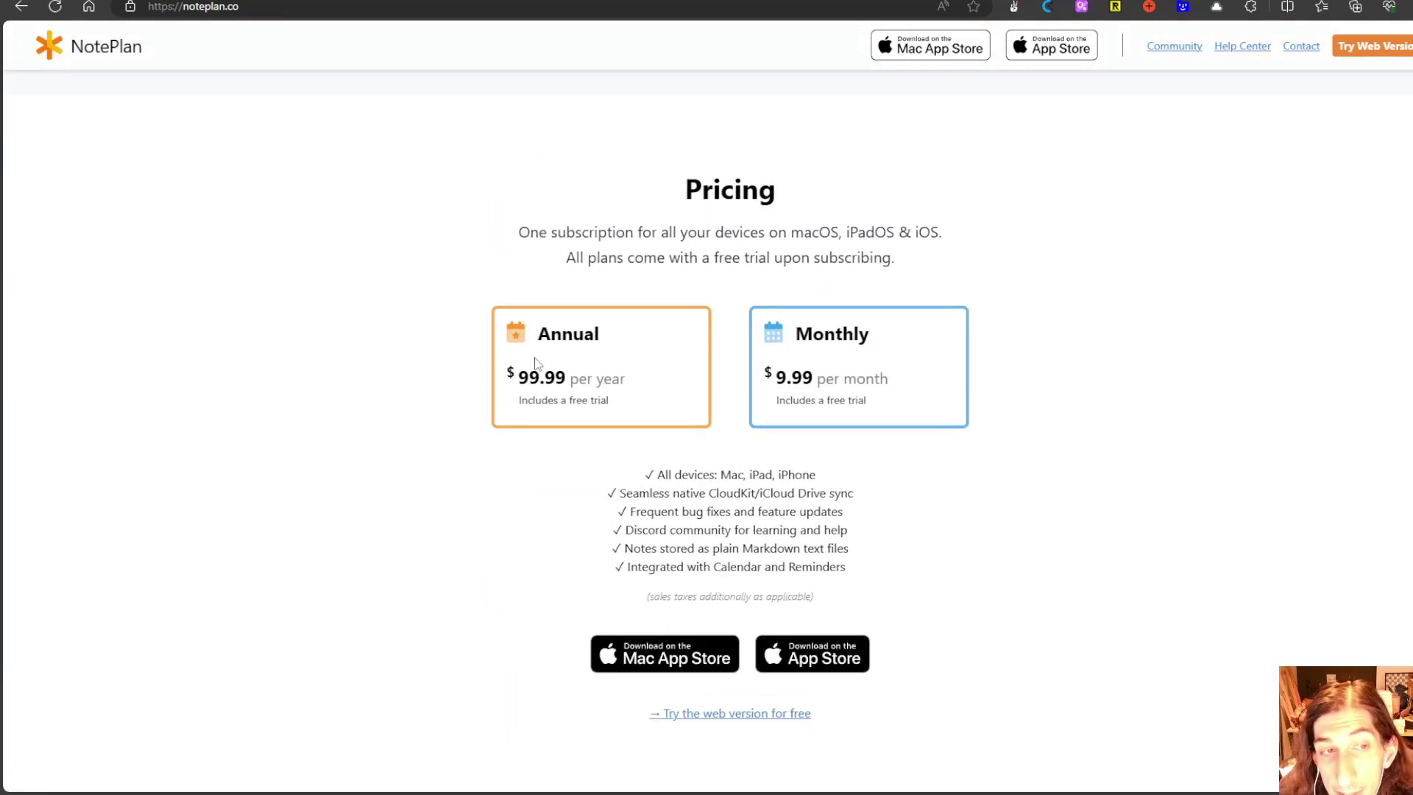
drag(513, 388, 642, 388)
drag(771, 383, 891, 381)
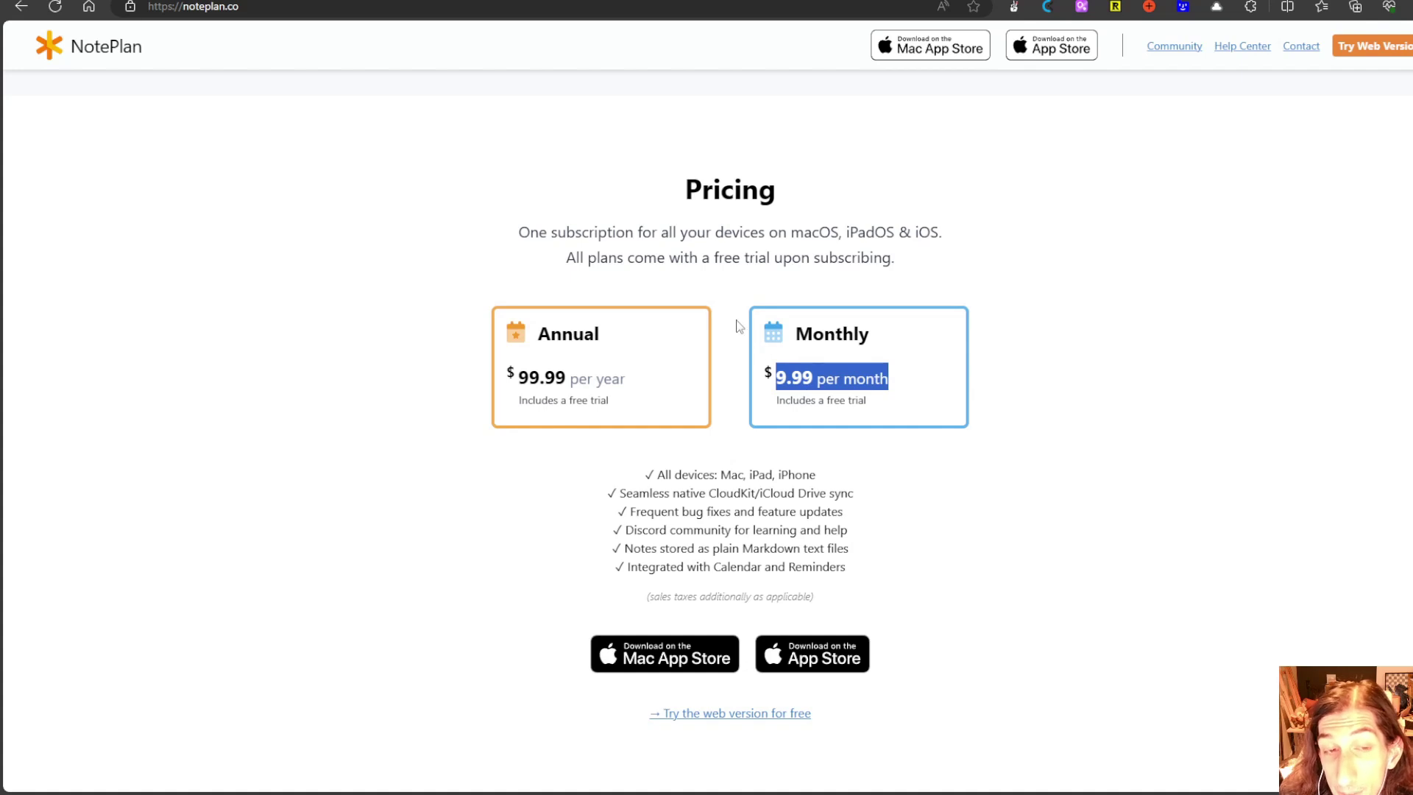
click(666, 265)
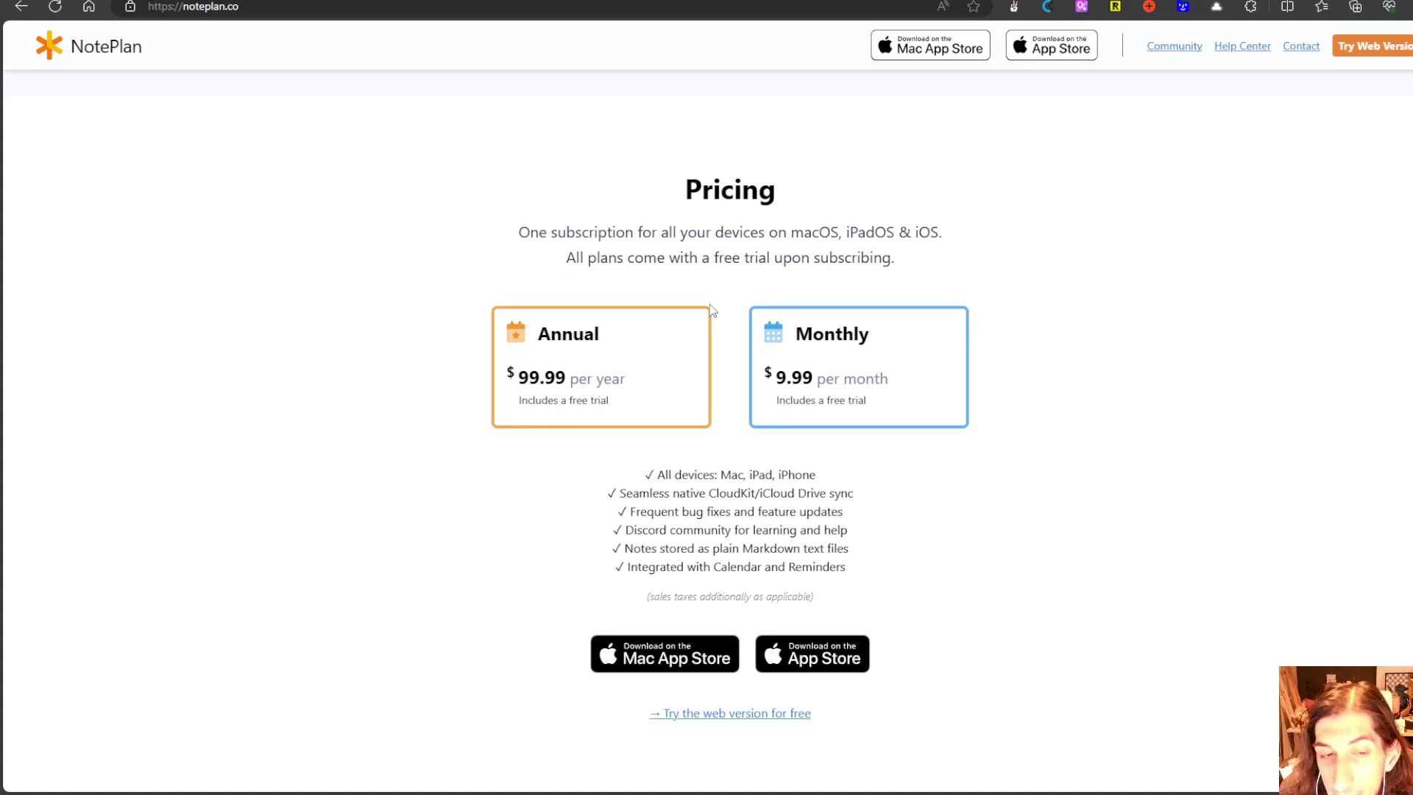
- Highlight the $99.99 annual price again twice, clearing the selection each time
drag(621, 378, 518, 377)
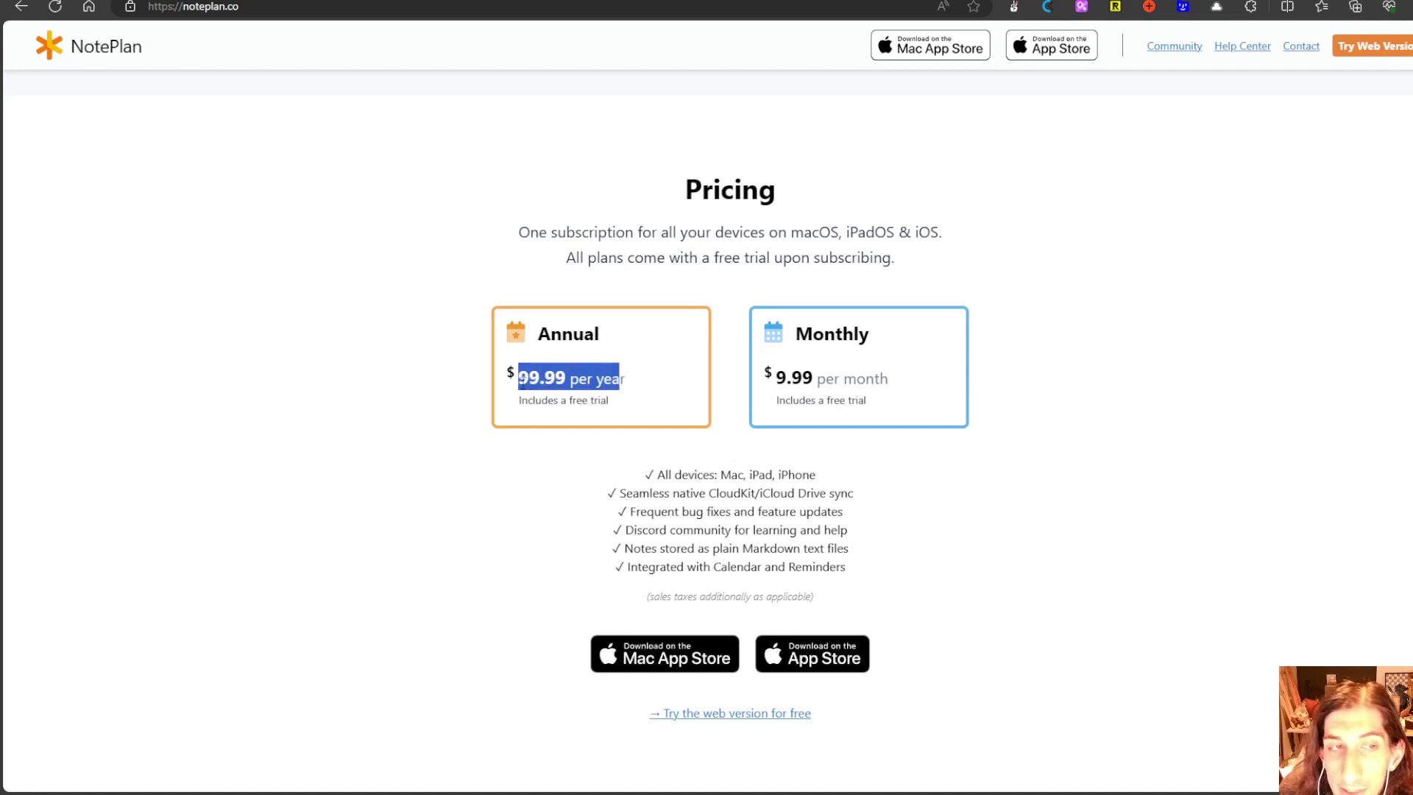
click(449, 310)
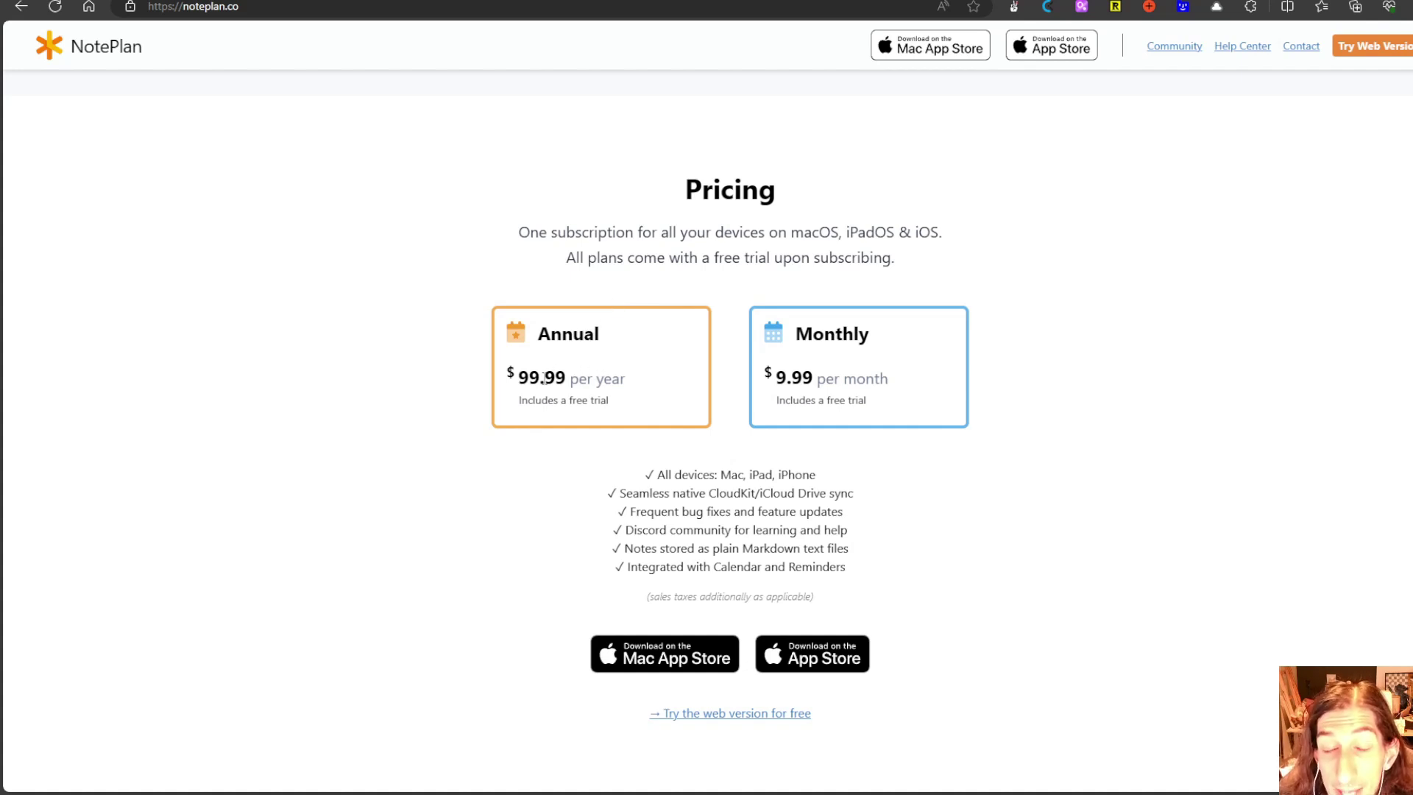
drag(516, 380, 647, 376)
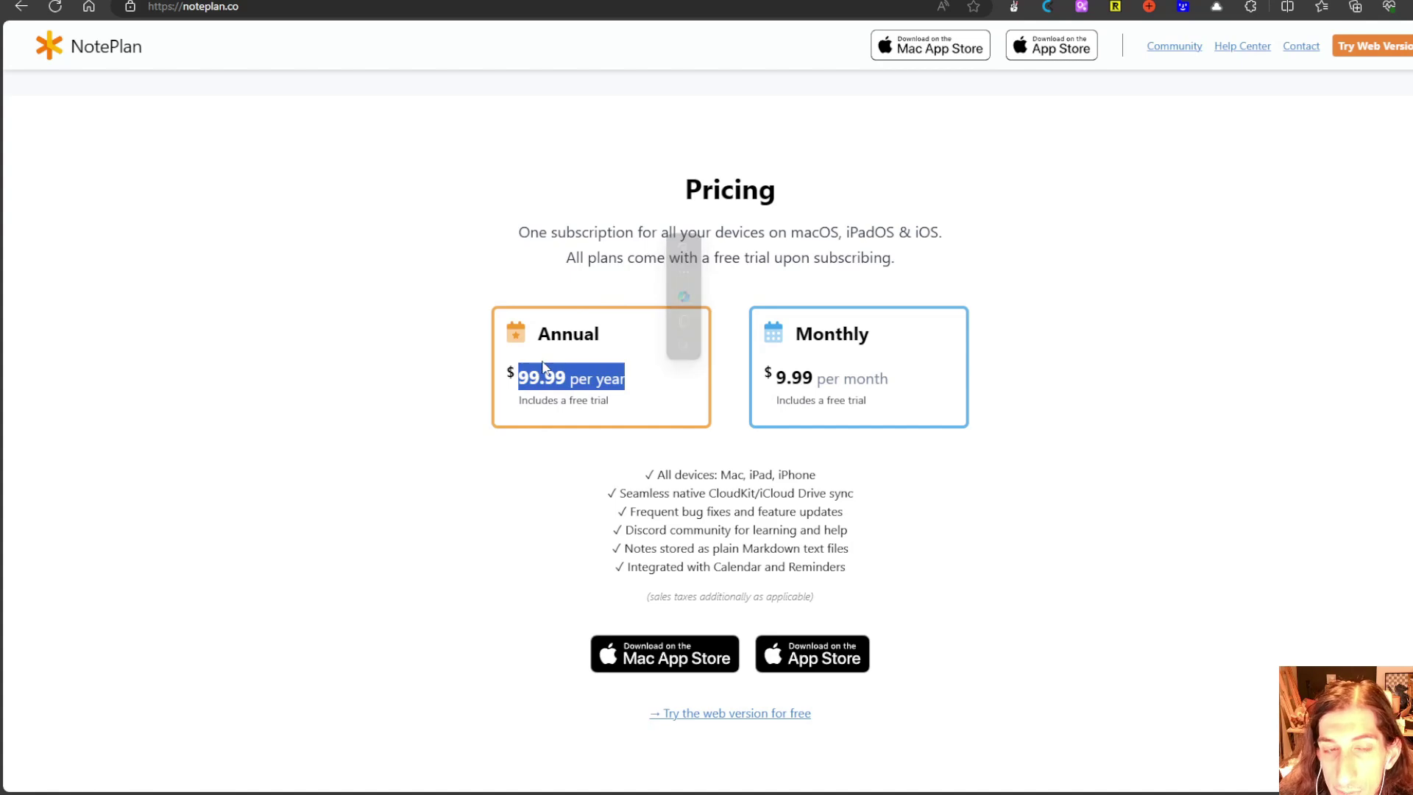
click(510, 363)
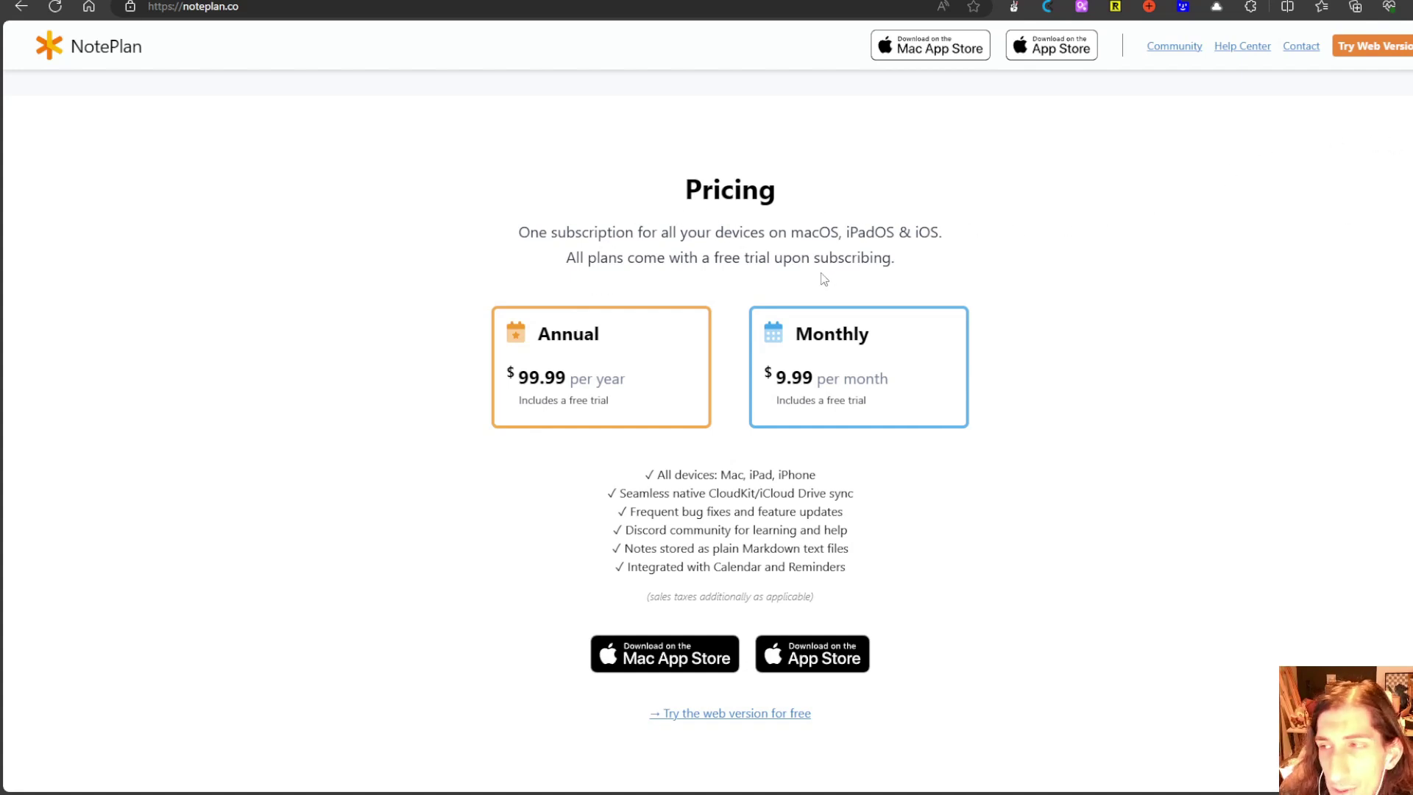
- On Bullet's pricing section, highlight the Free plan heading and its description
scroll(822, 278, up, 6)
scroll(820, 273, up, 10)
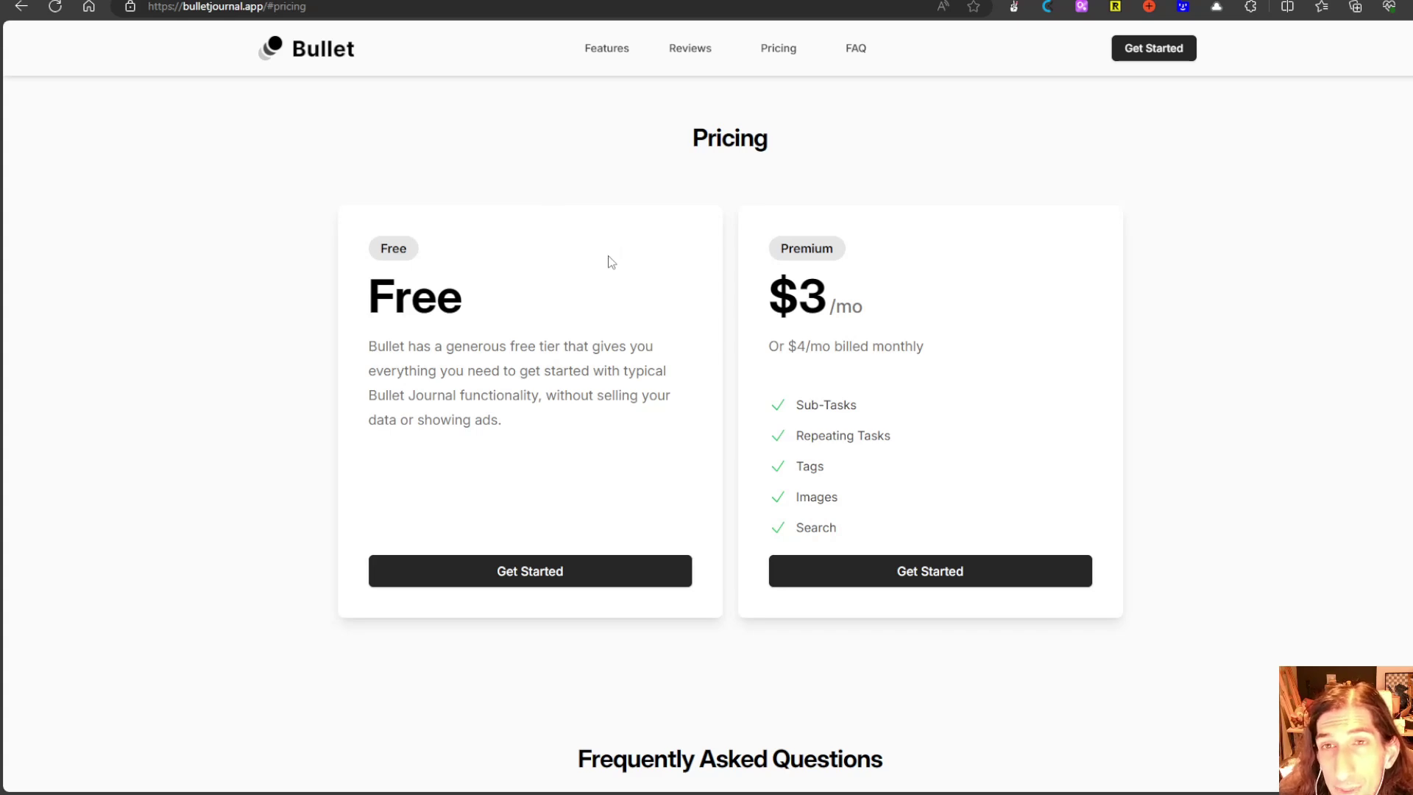
drag(364, 320, 626, 421)
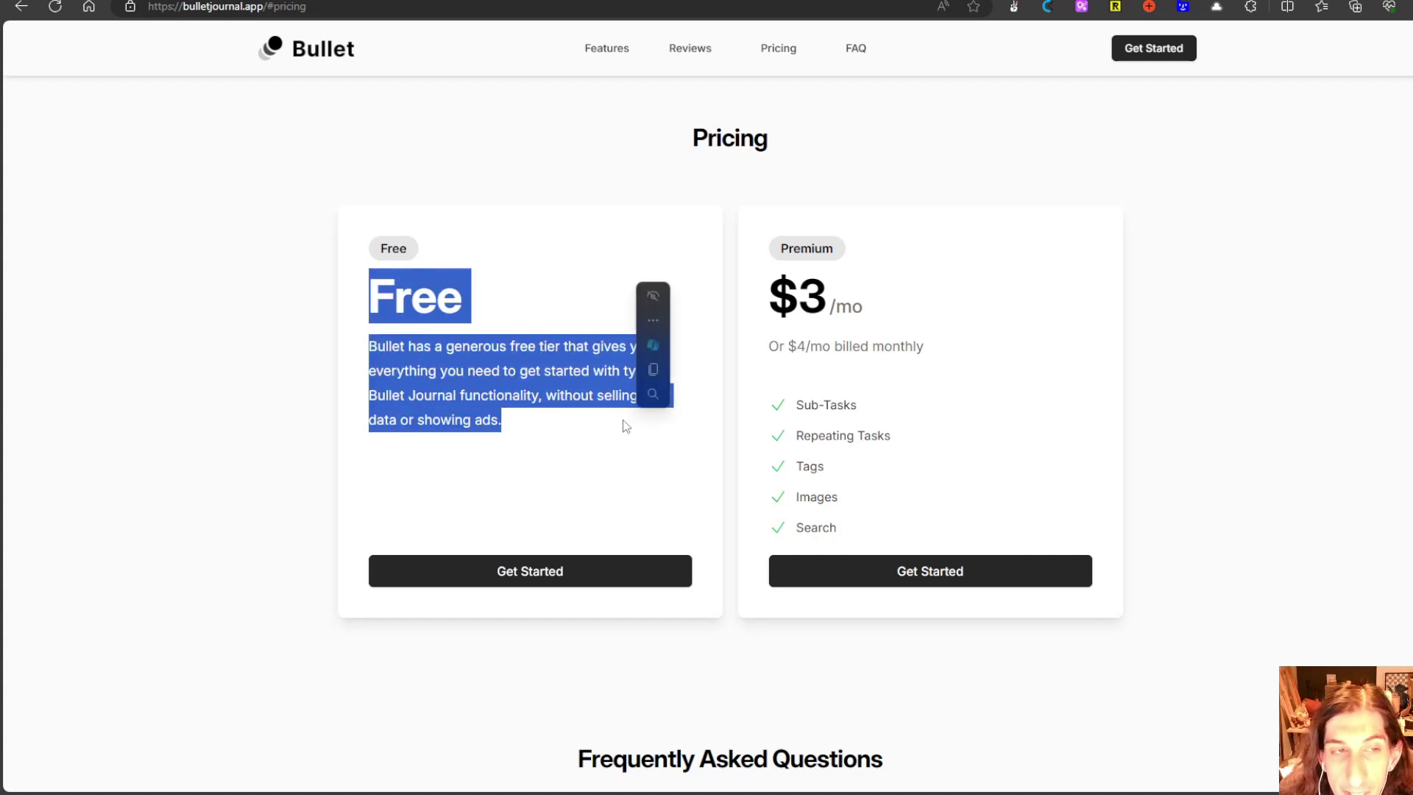
click(475, 413)
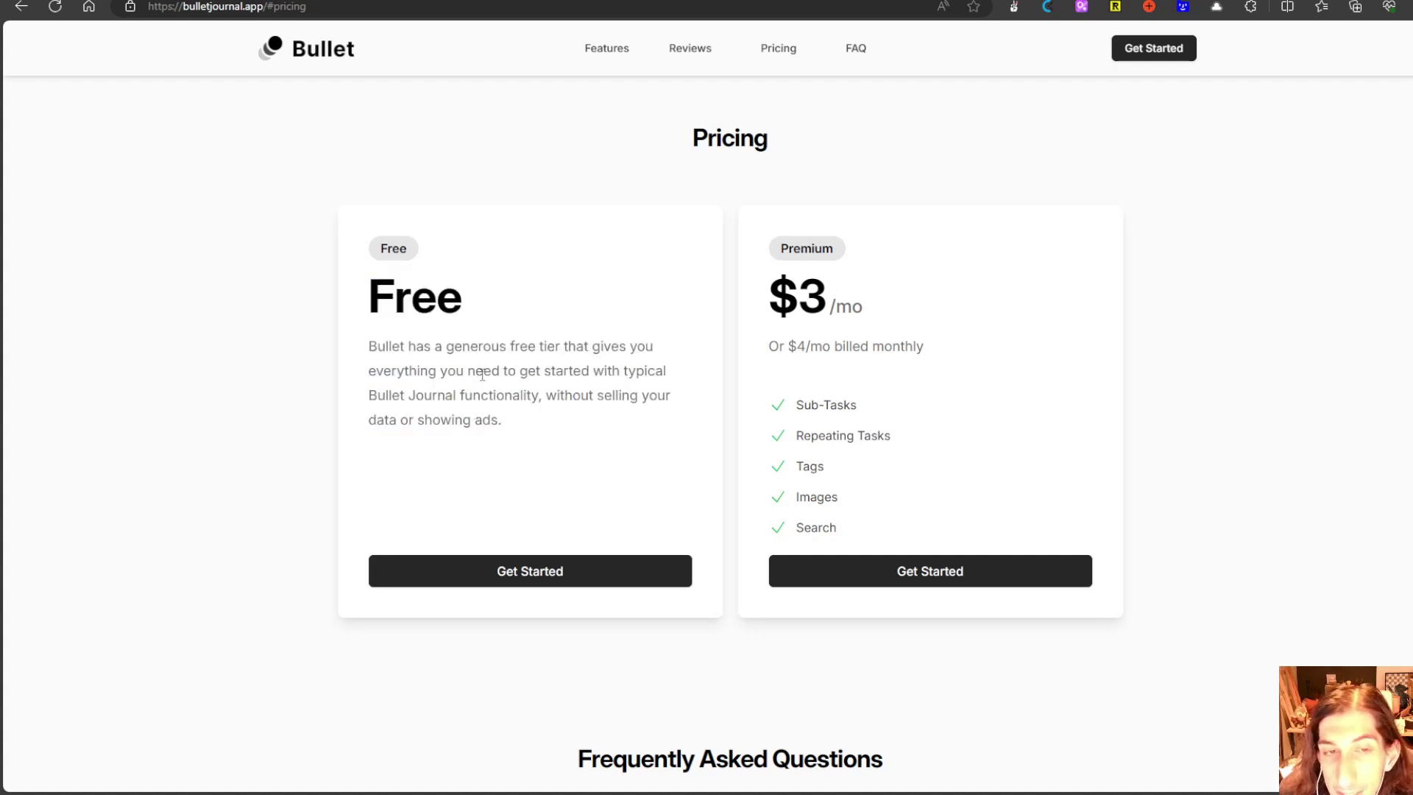
drag(506, 424, 477, 421)
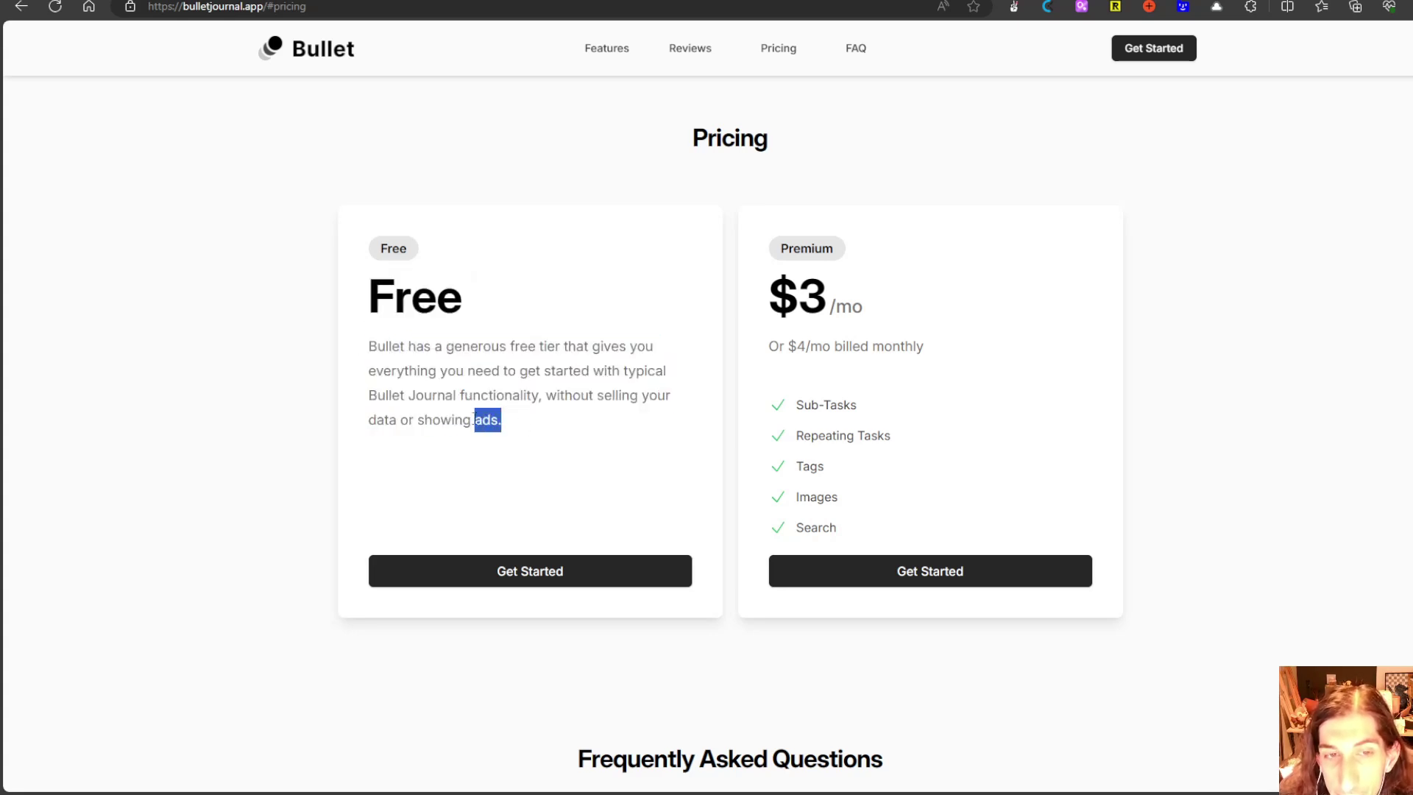
click(386, 395)
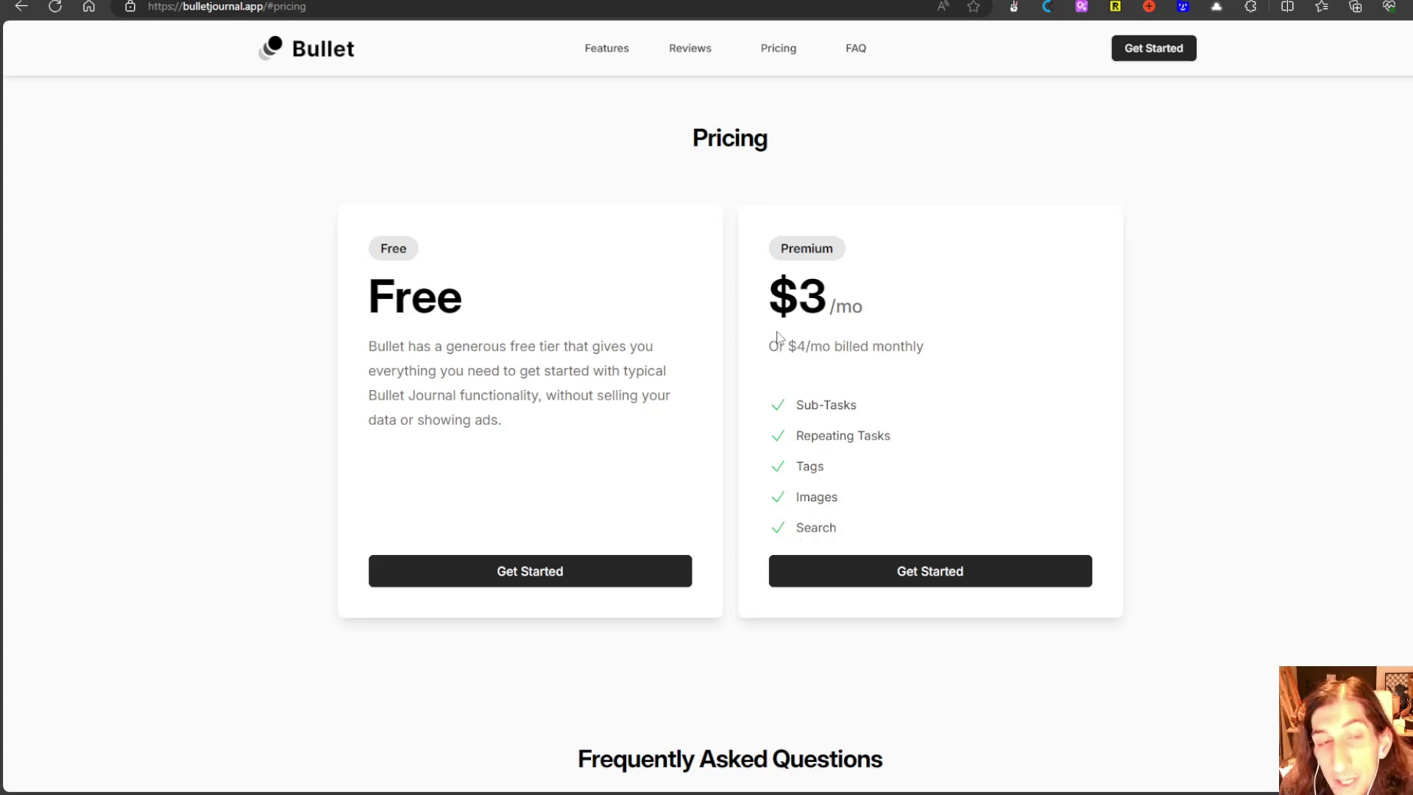
- Highlight the $3/mo Premium and $4/mo monthly prices, then launch the Bullet web app
drag(770, 294, 892, 308)
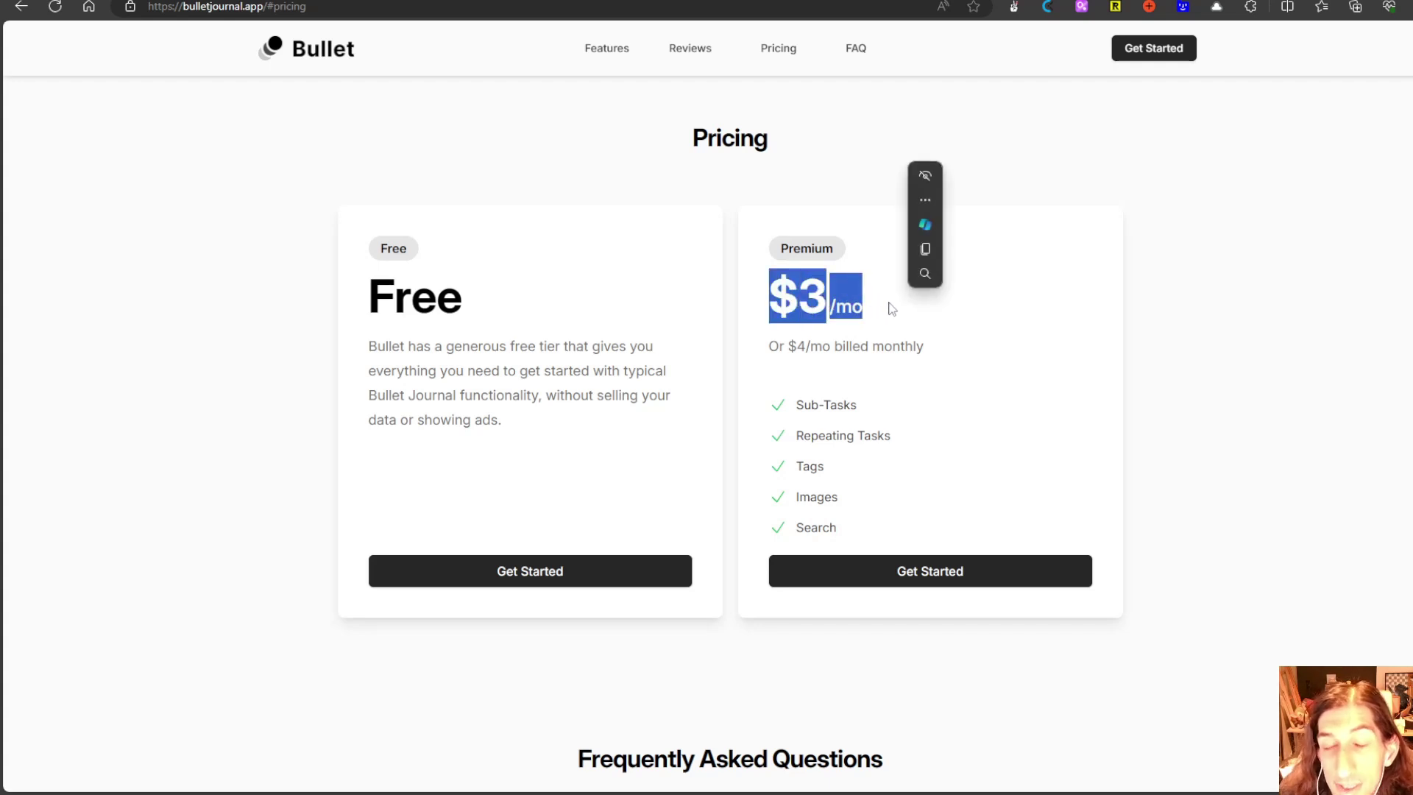
drag(788, 346, 936, 348)
click(926, 347)
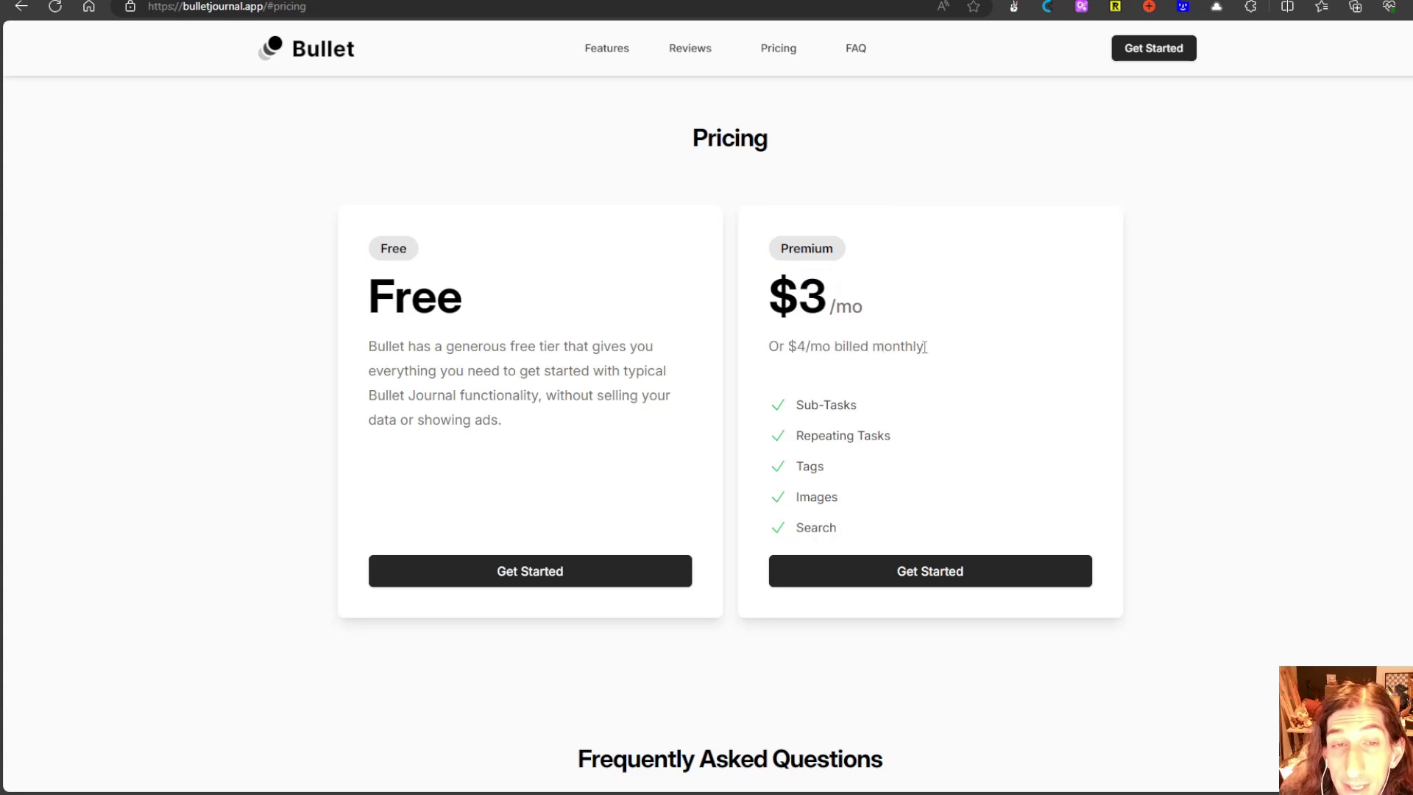
click(1163, 50)
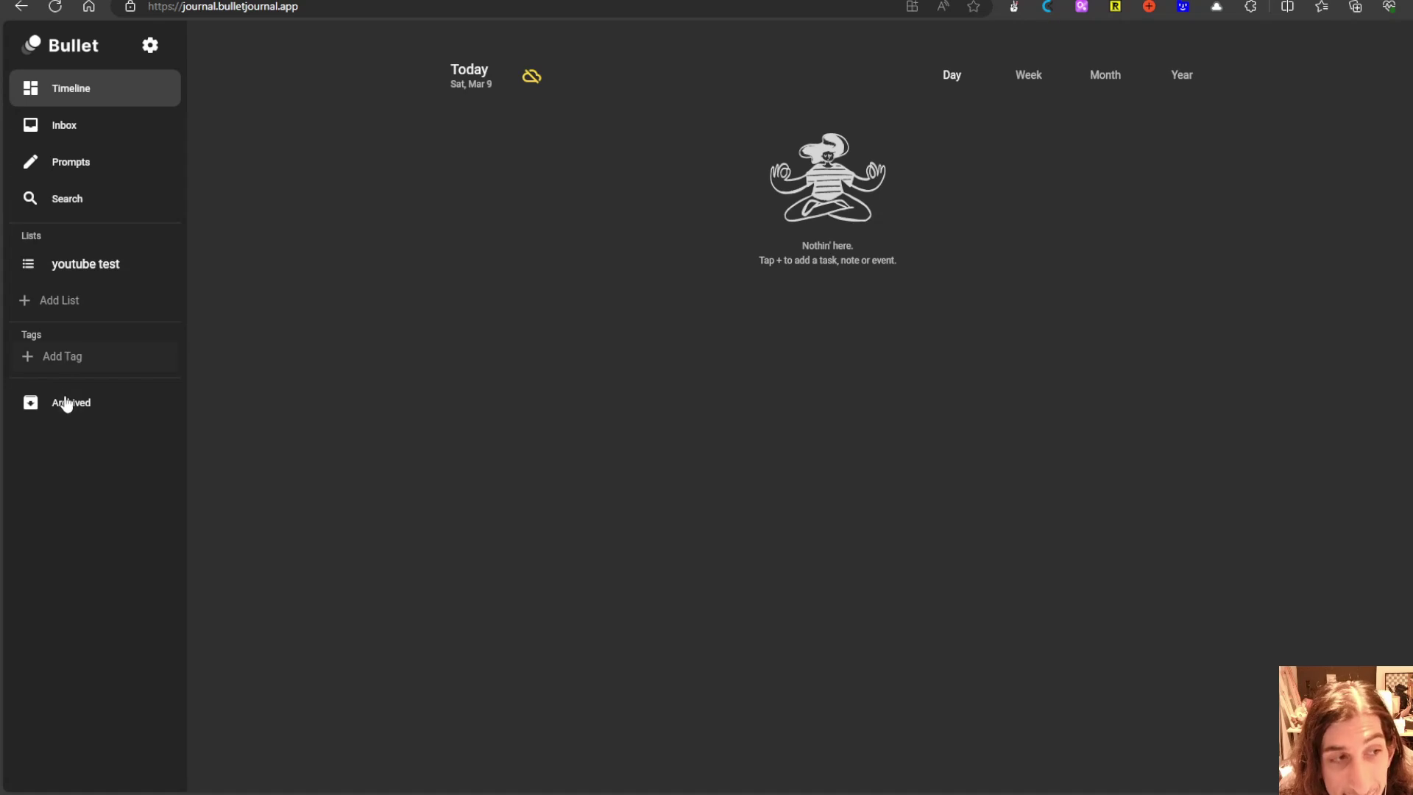
click(64, 170)
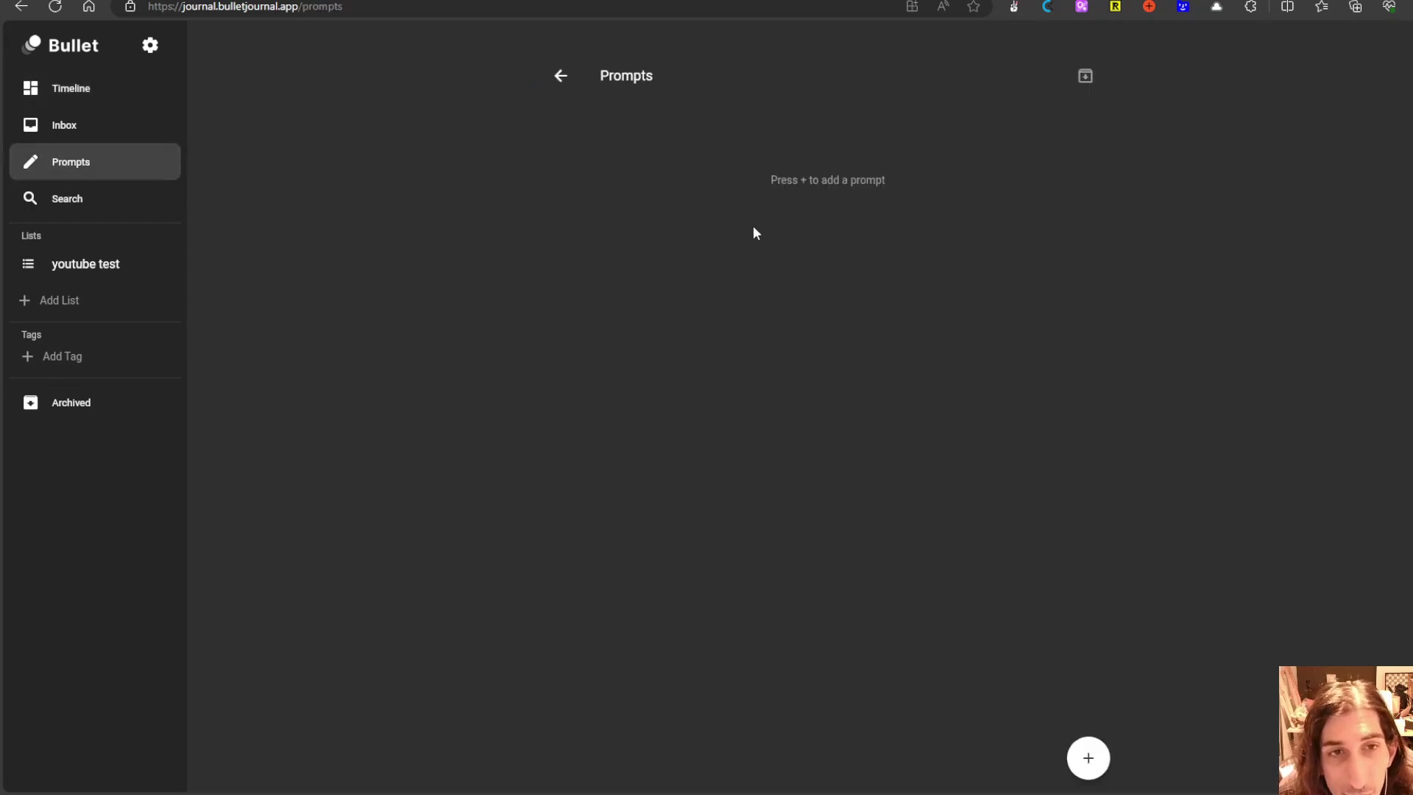
click(1089, 758)
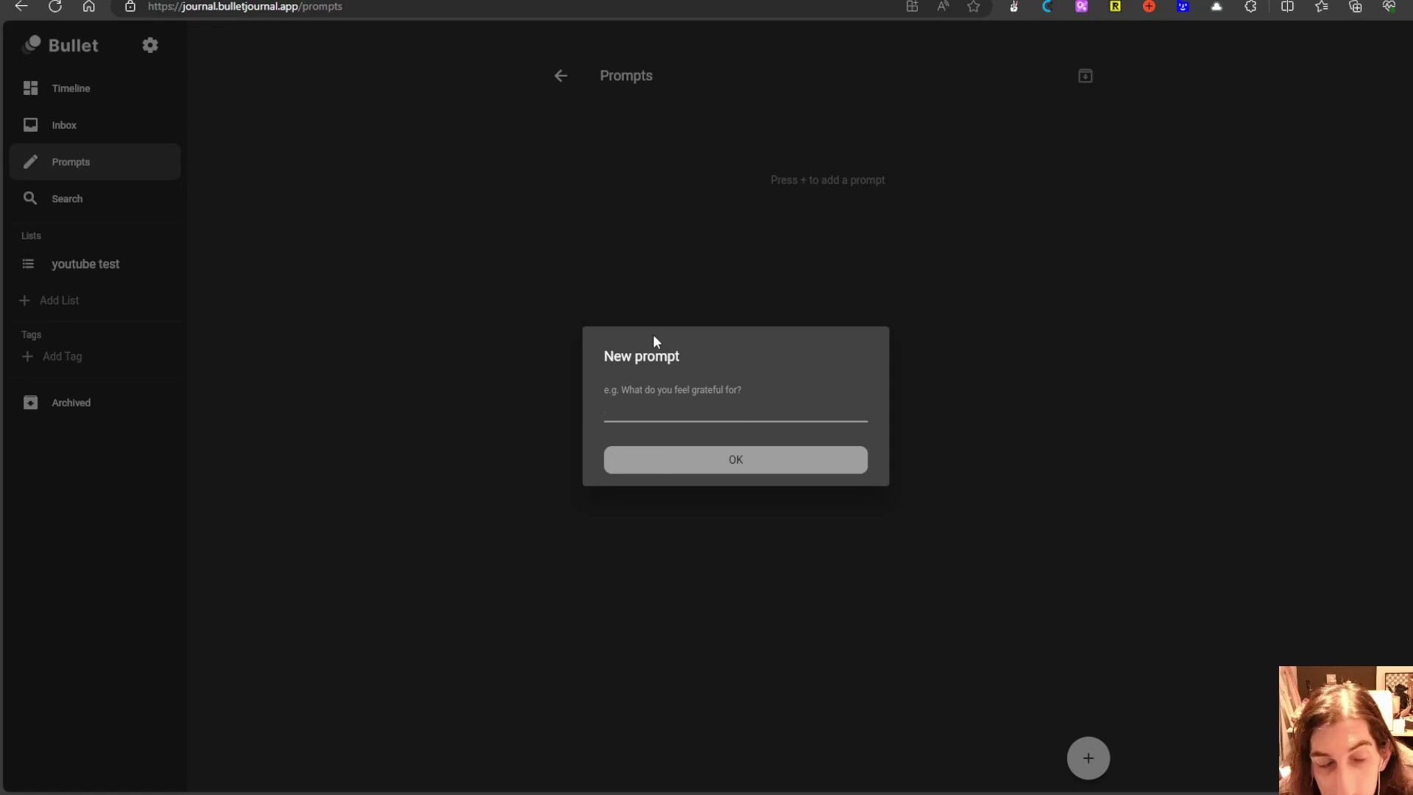
click(689, 301)
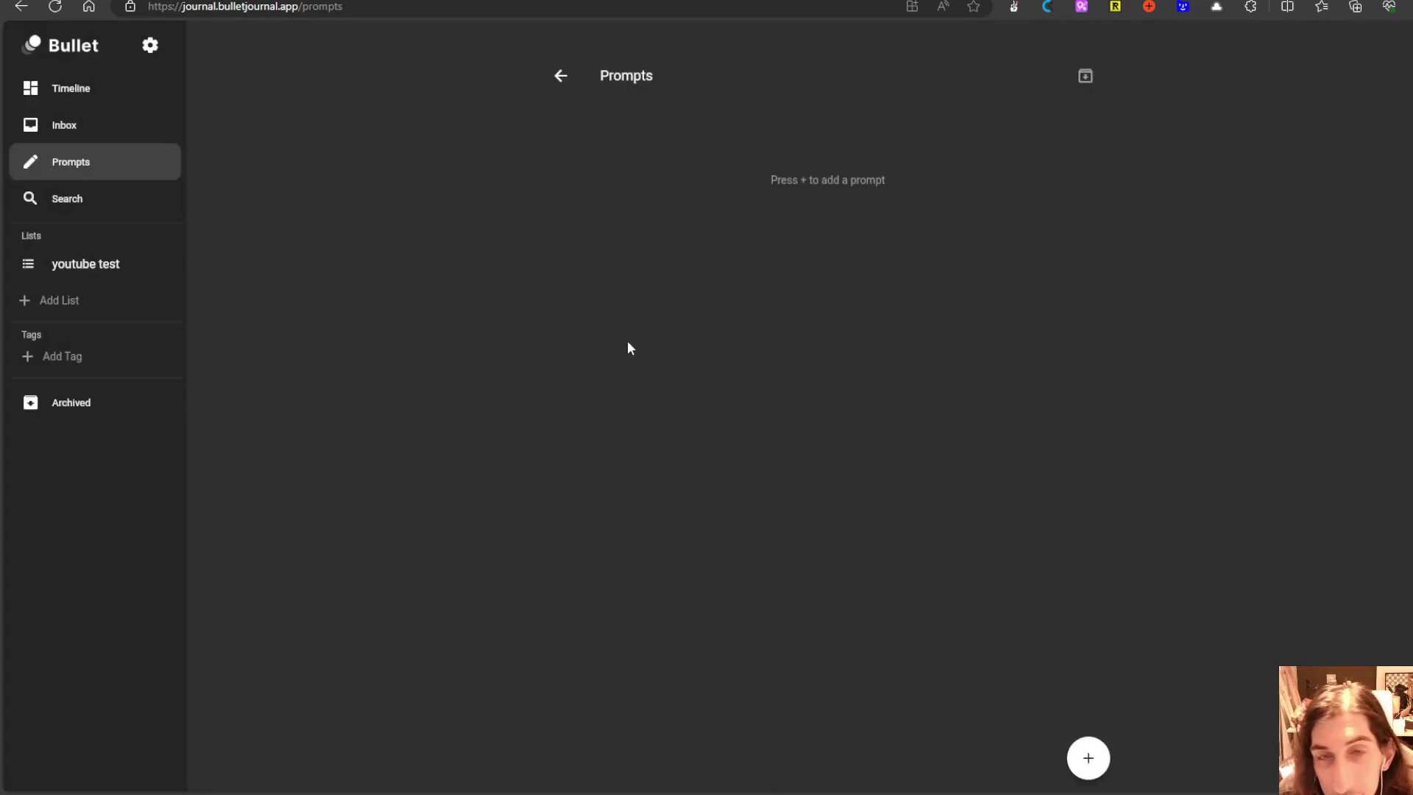
click(561, 76)
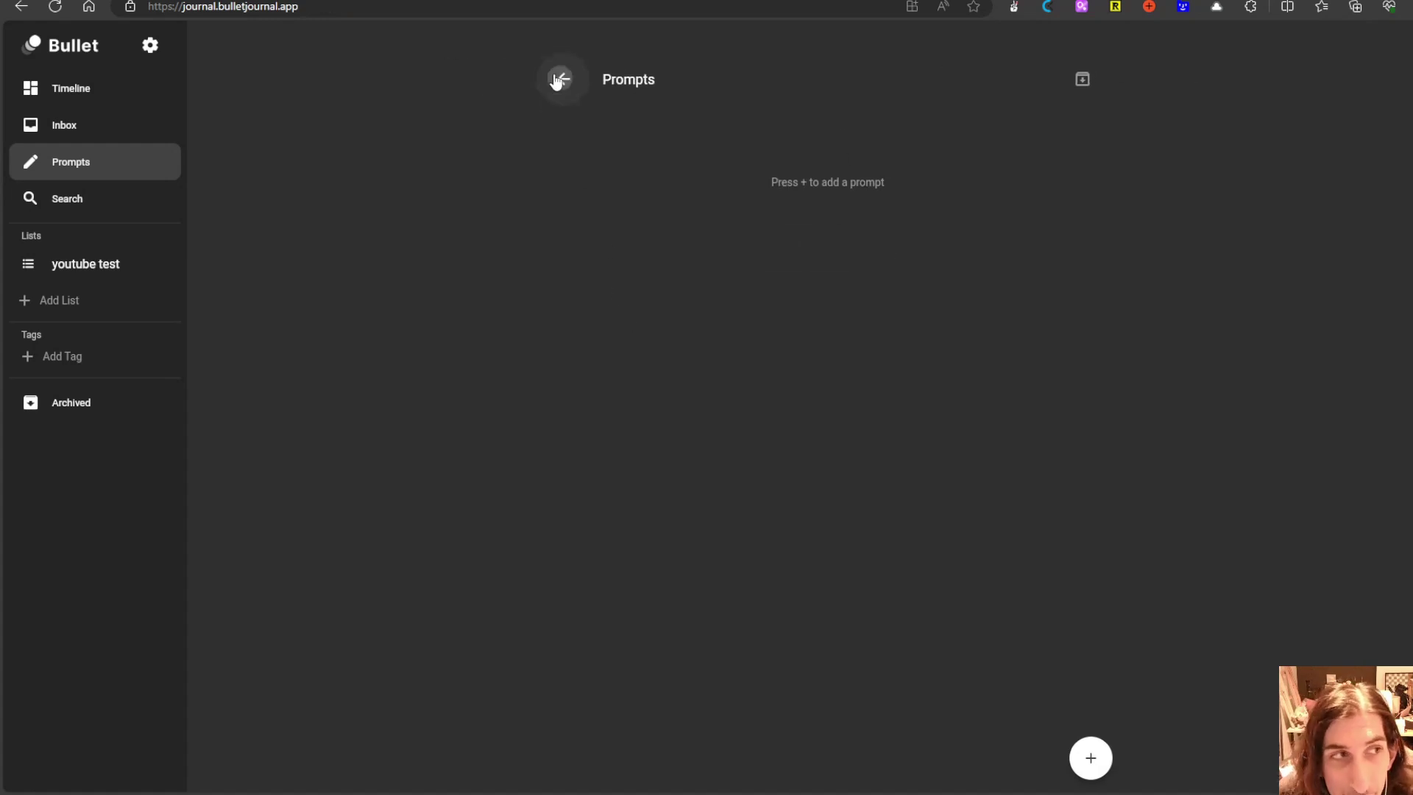
click(71, 129)
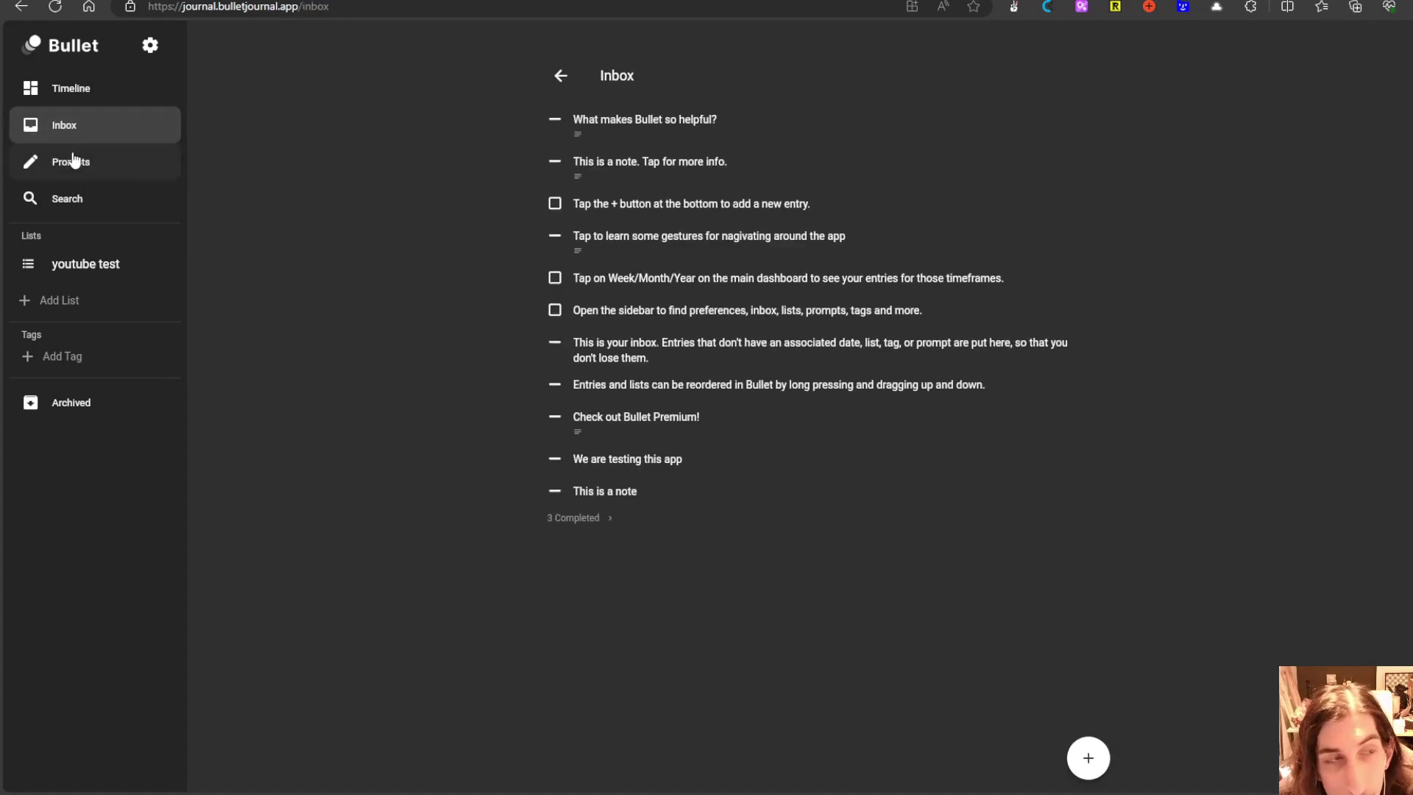
click(74, 102)
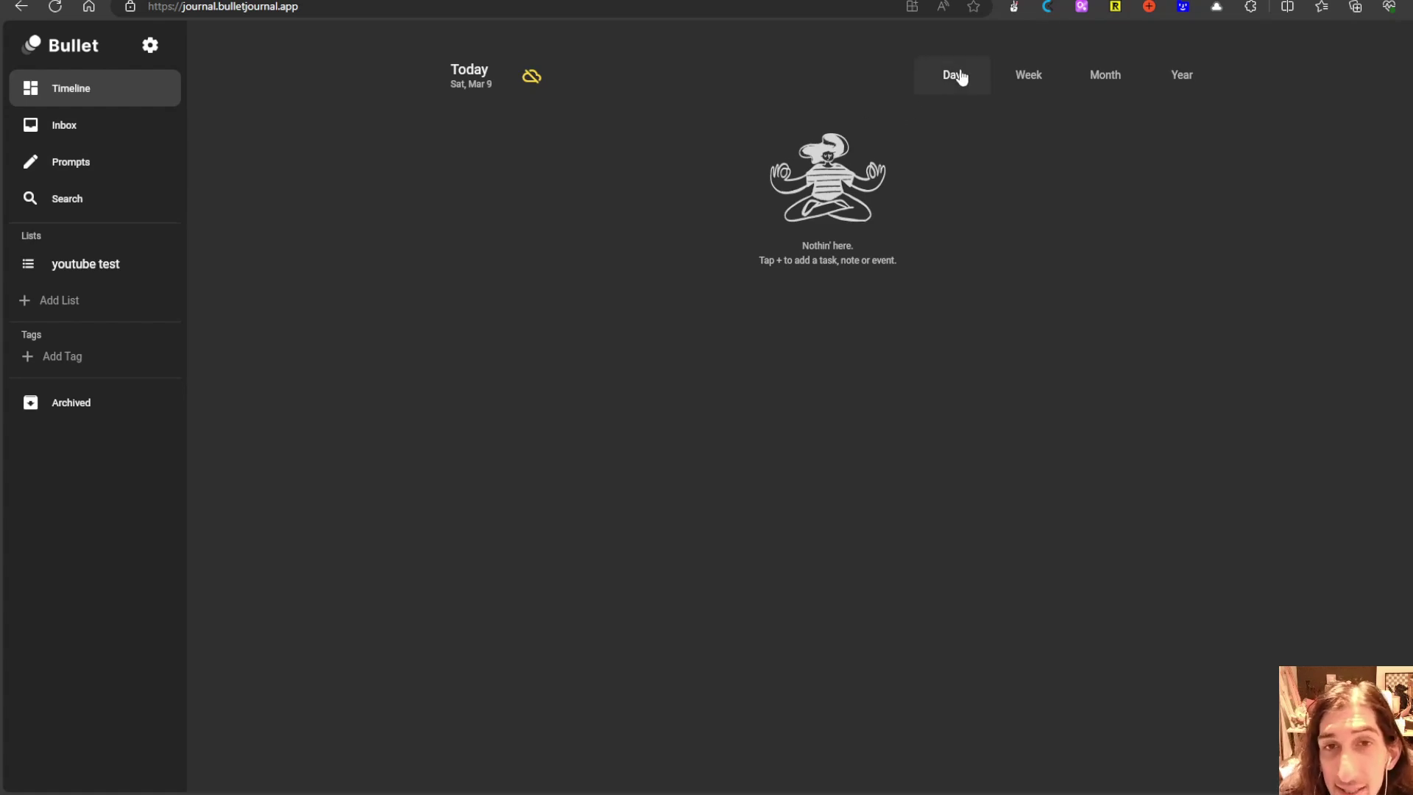
- Switch between Bullet's week, month and year spreads, scrolling the month's days
click(1033, 75)
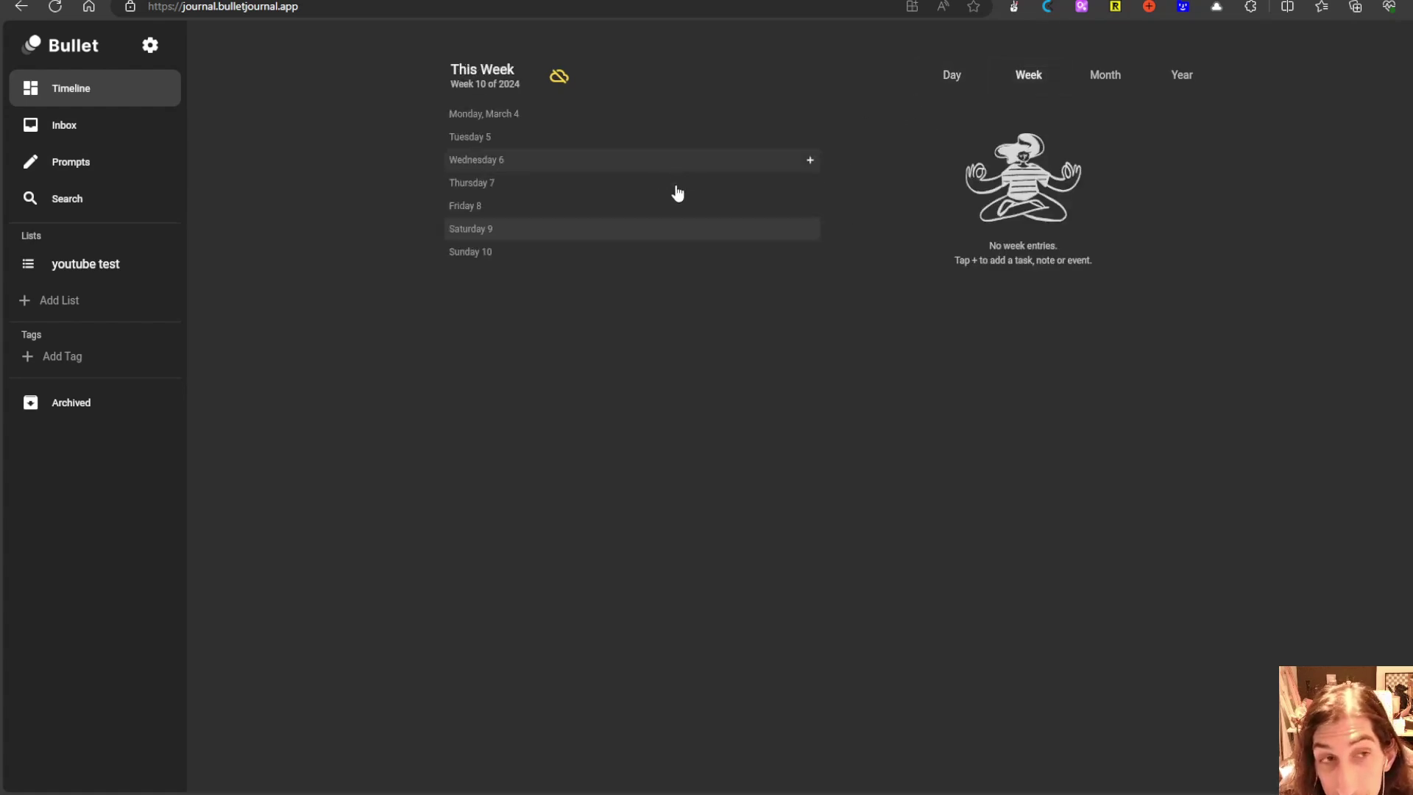
click(1097, 75)
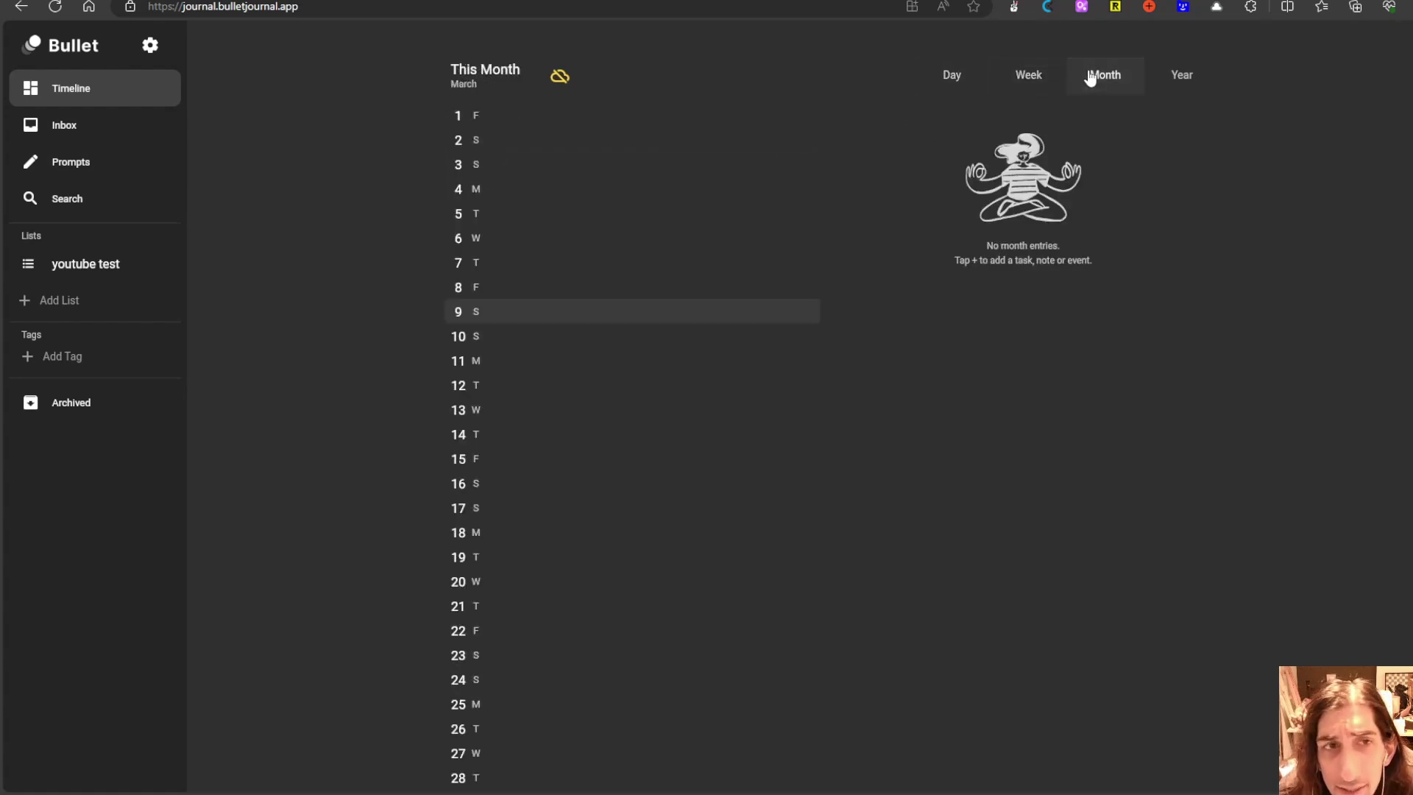
click(1202, 81)
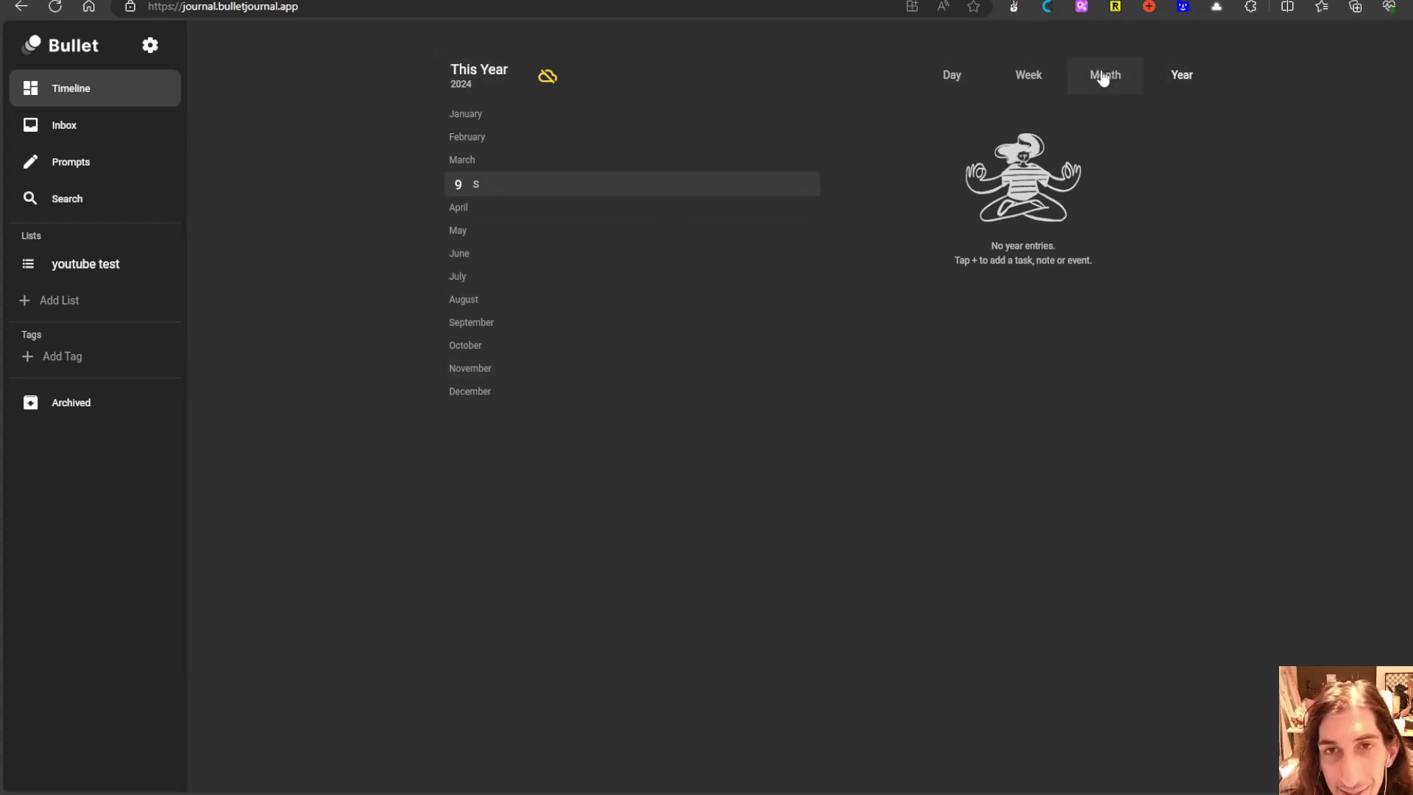
click(1103, 79)
scroll(609, 179, down, 1)
- Return to the year spread, browse the March month spread, then show this week
click(1176, 82)
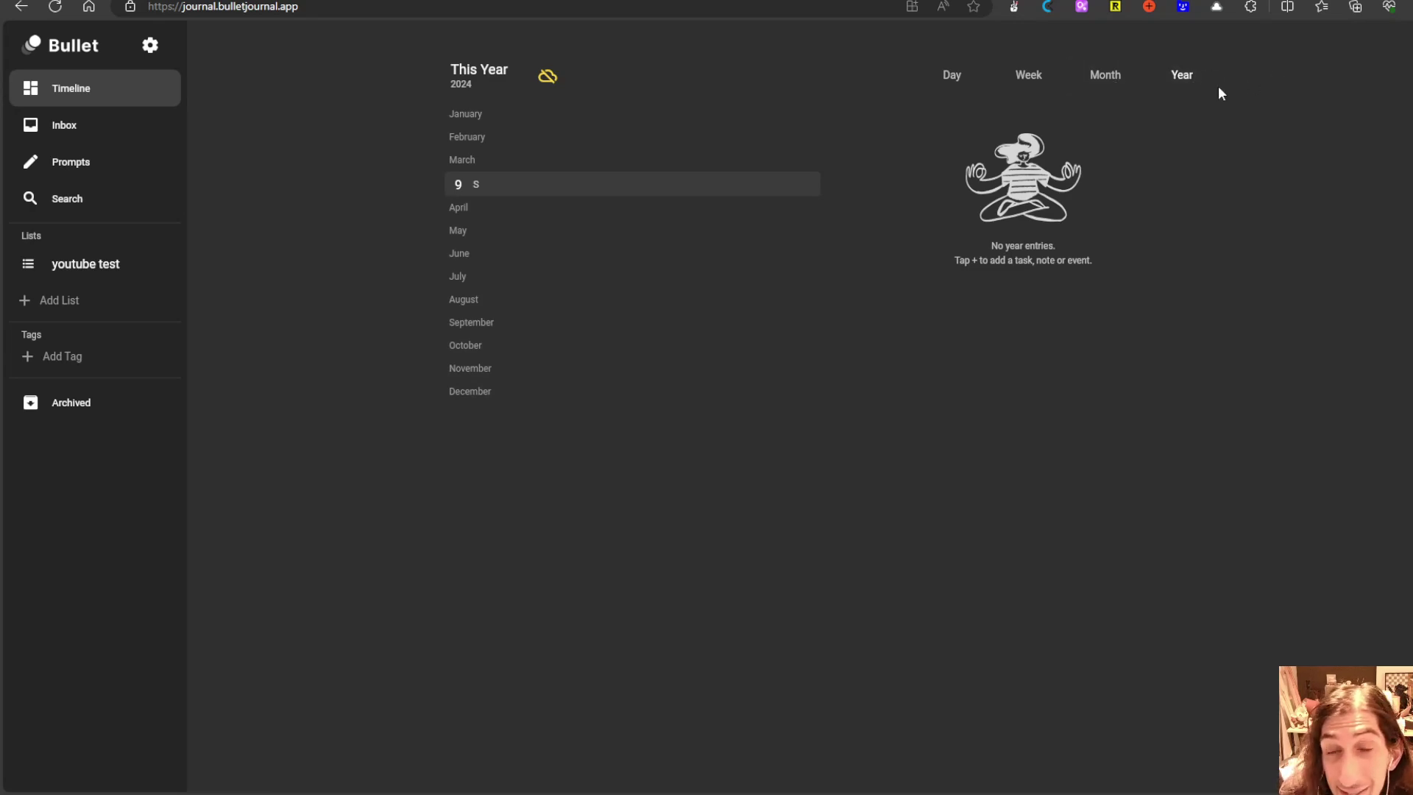
click(1115, 87)
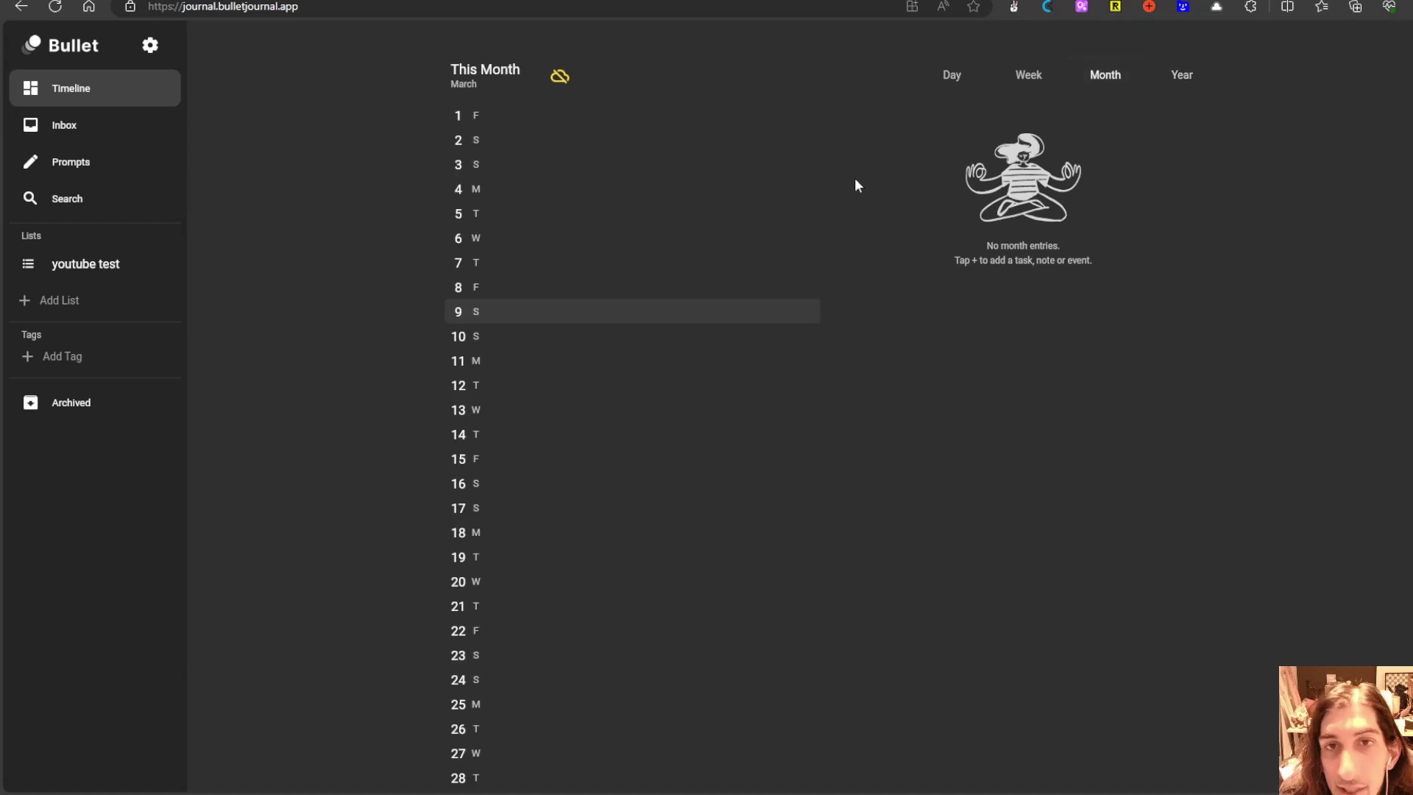
scroll(515, 243, down, 1)
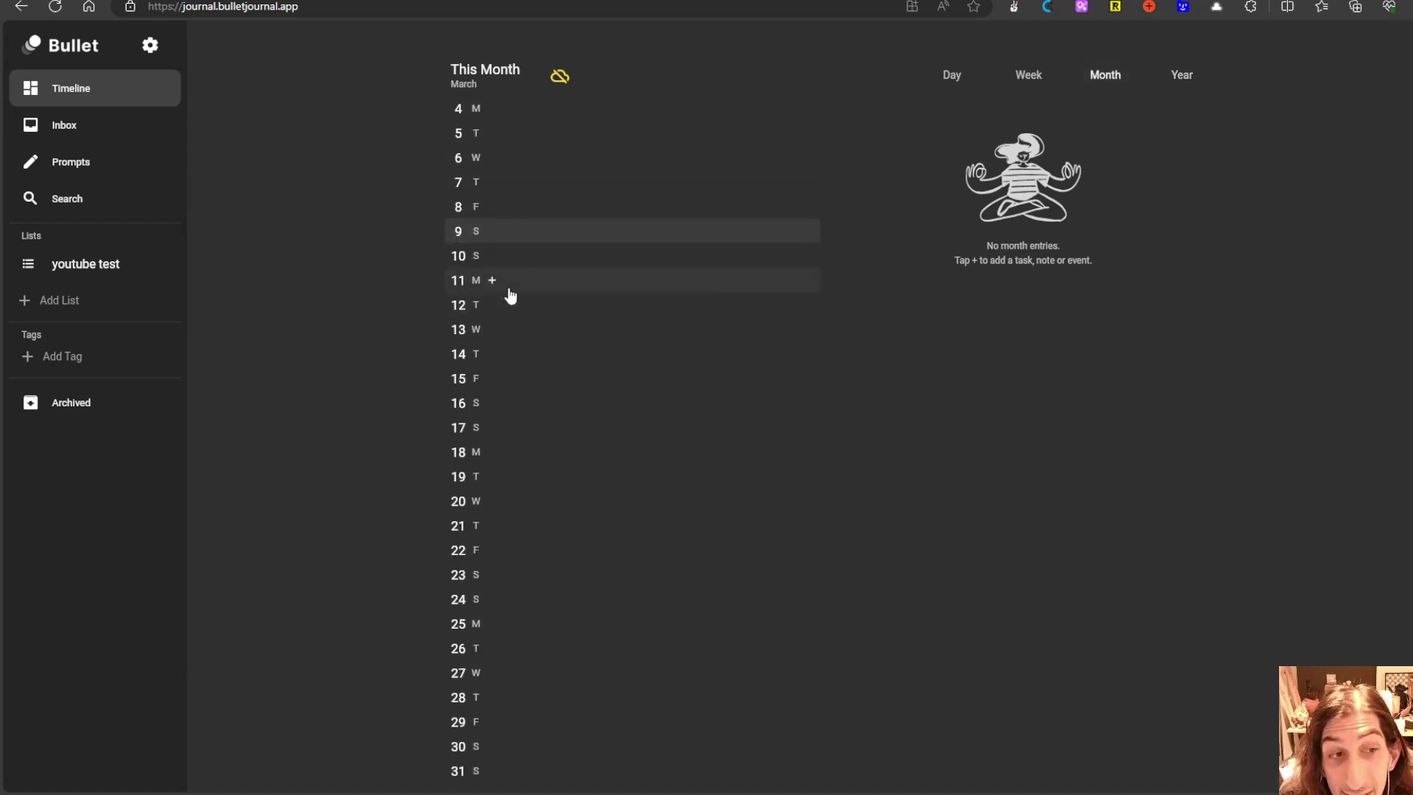
scroll(499, 410, up, 1)
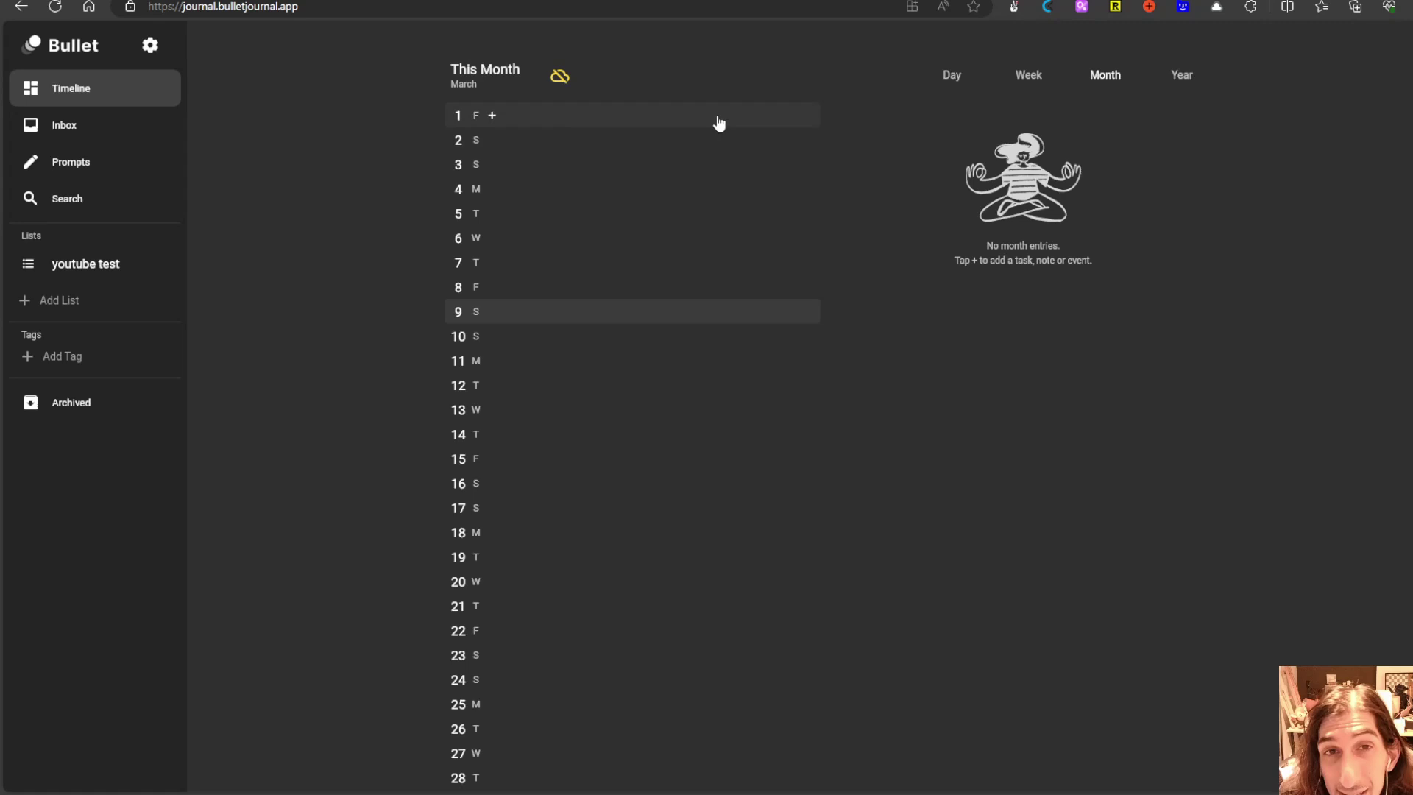
click(1028, 81)
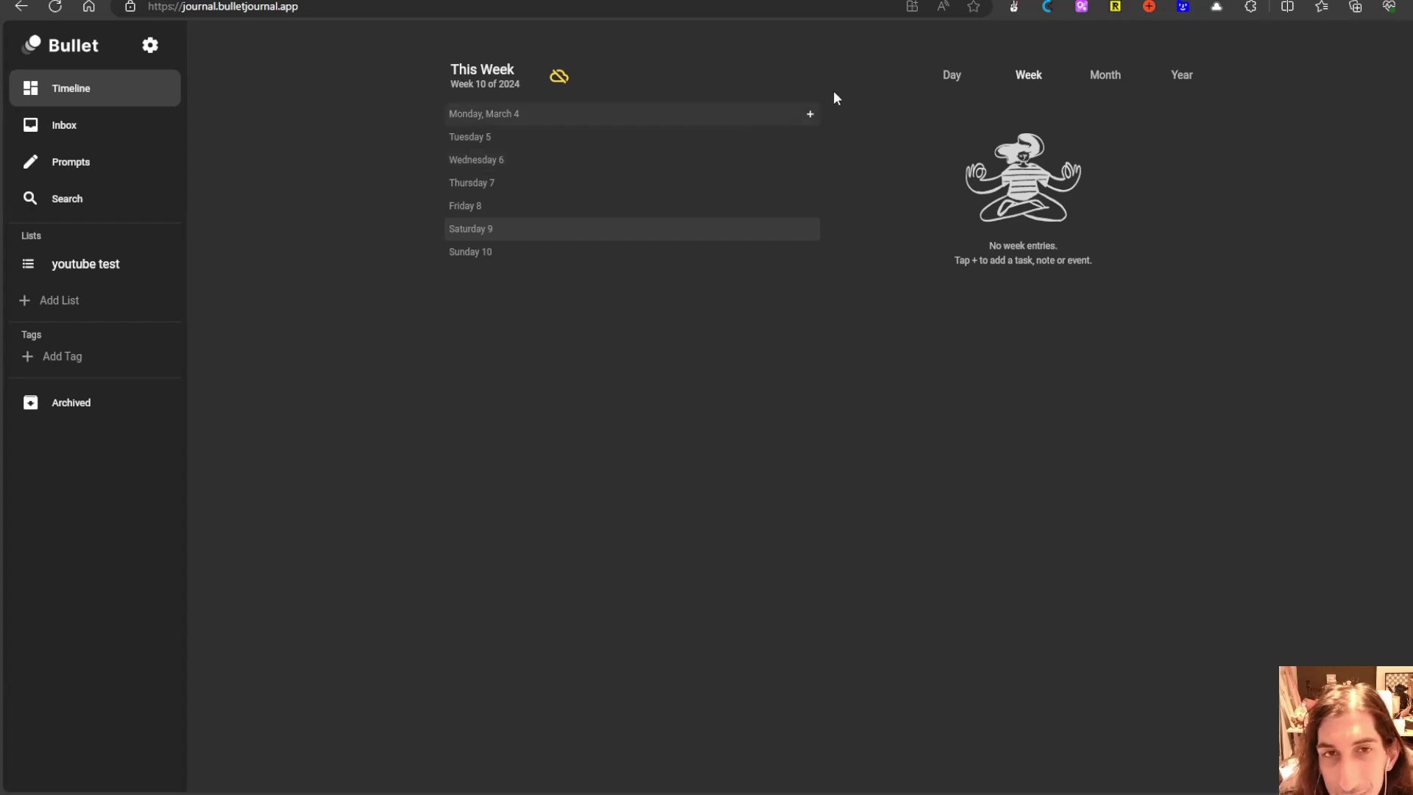
click(952, 77)
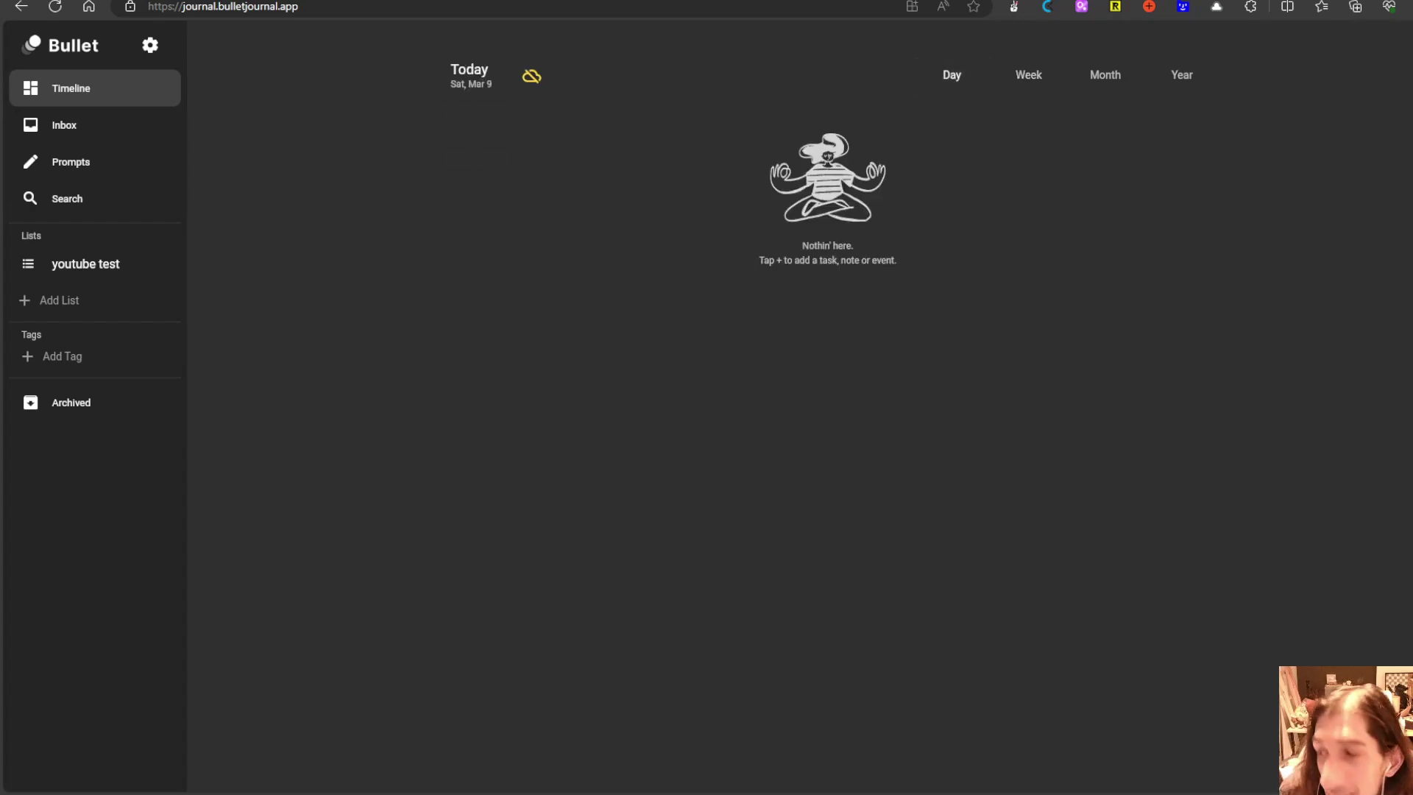
click(1369, 751)
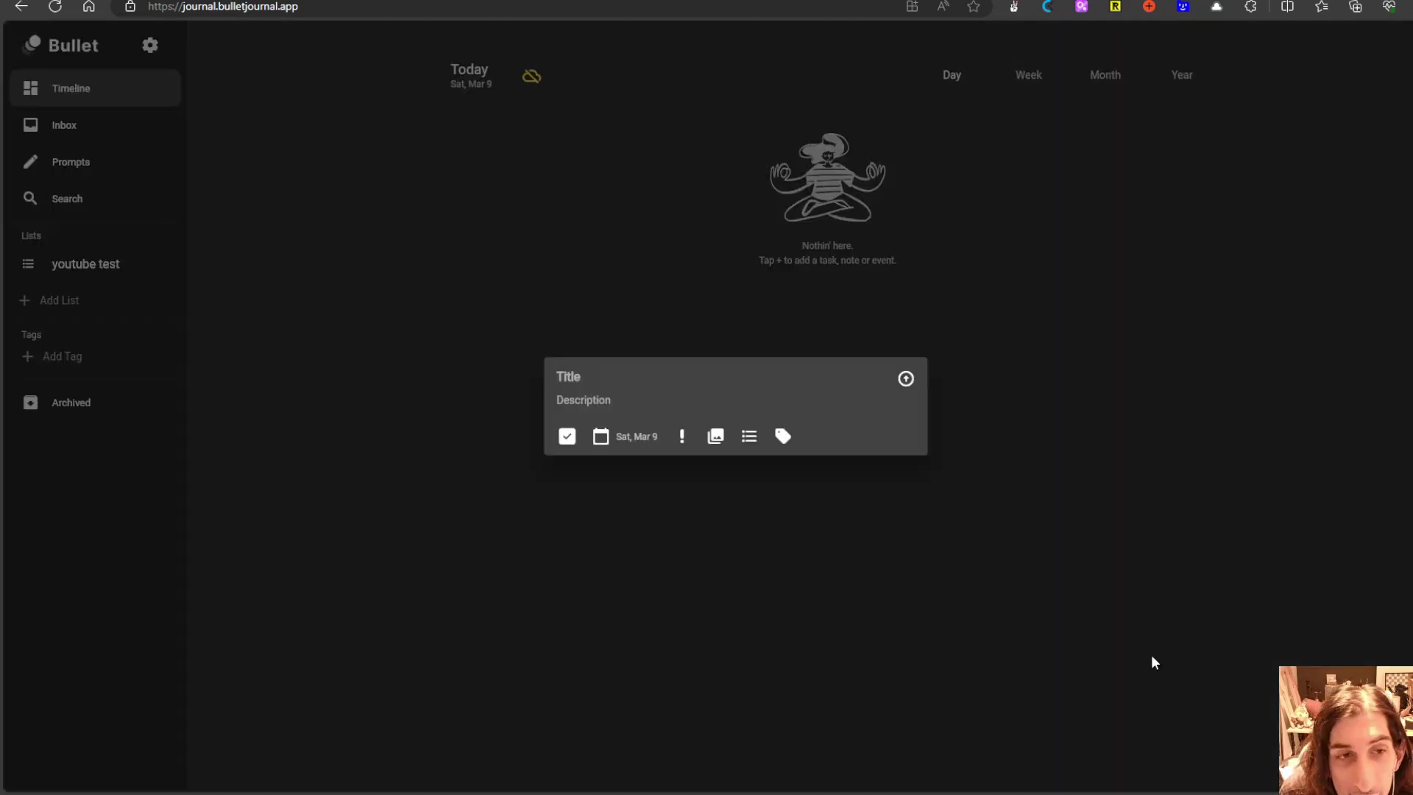
click(566, 437)
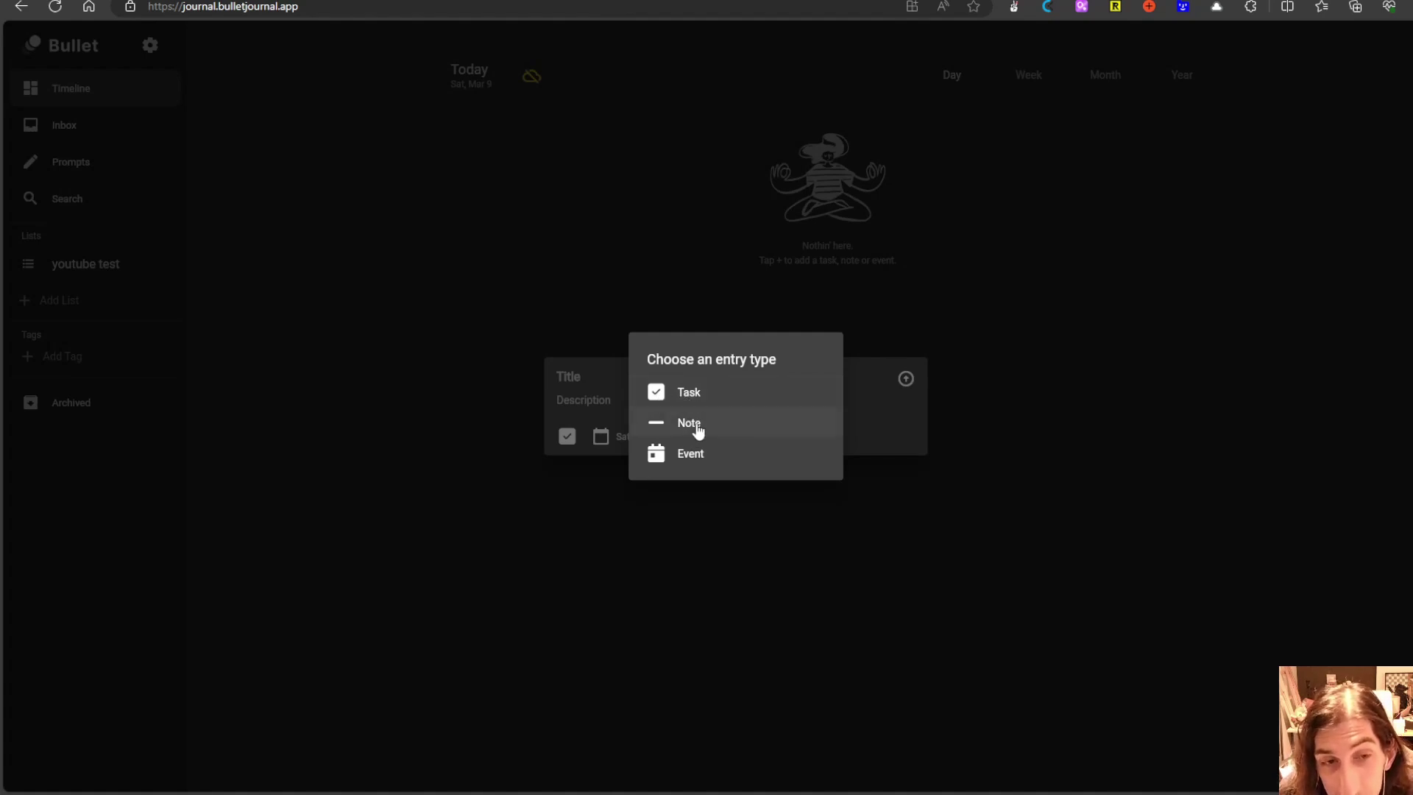
click(569, 366)
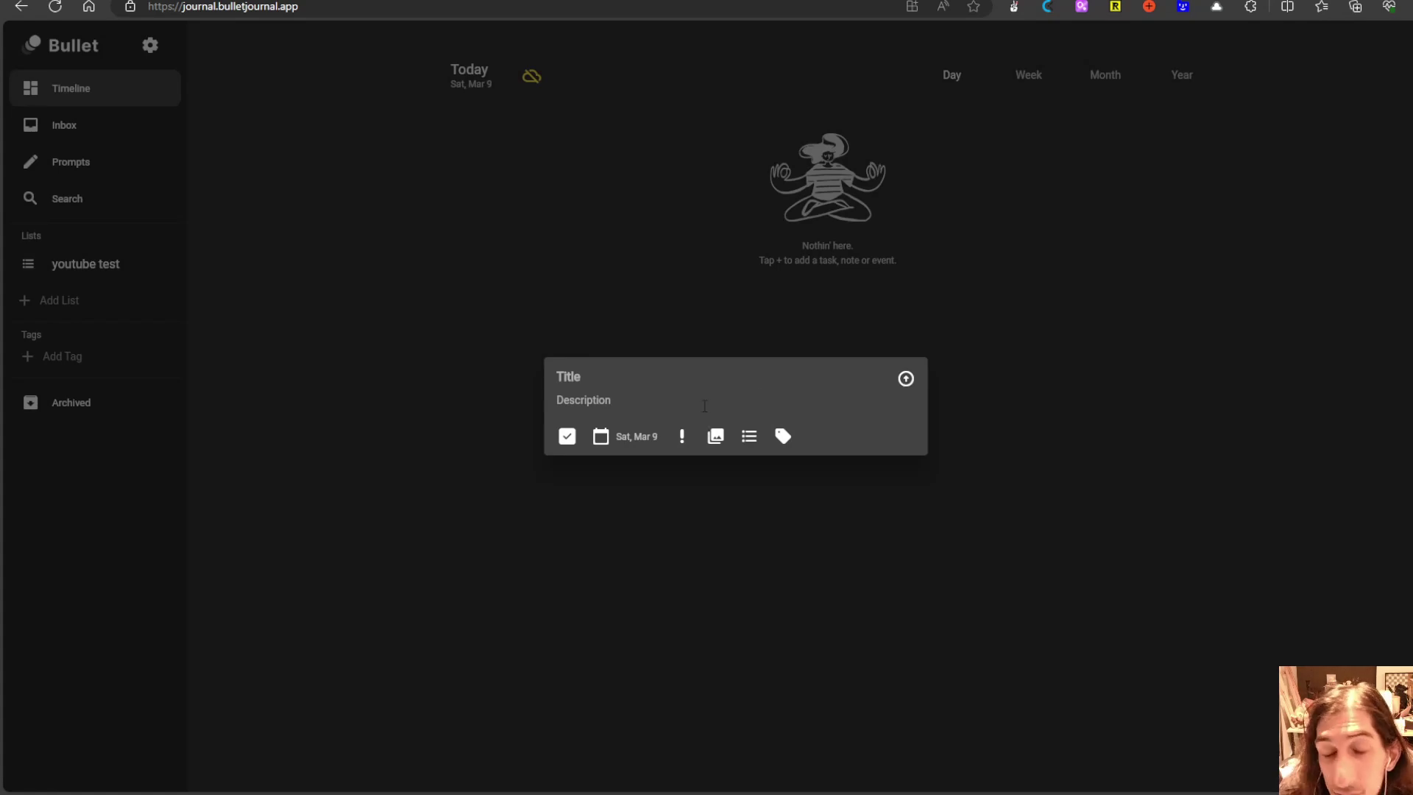
click(681, 439)
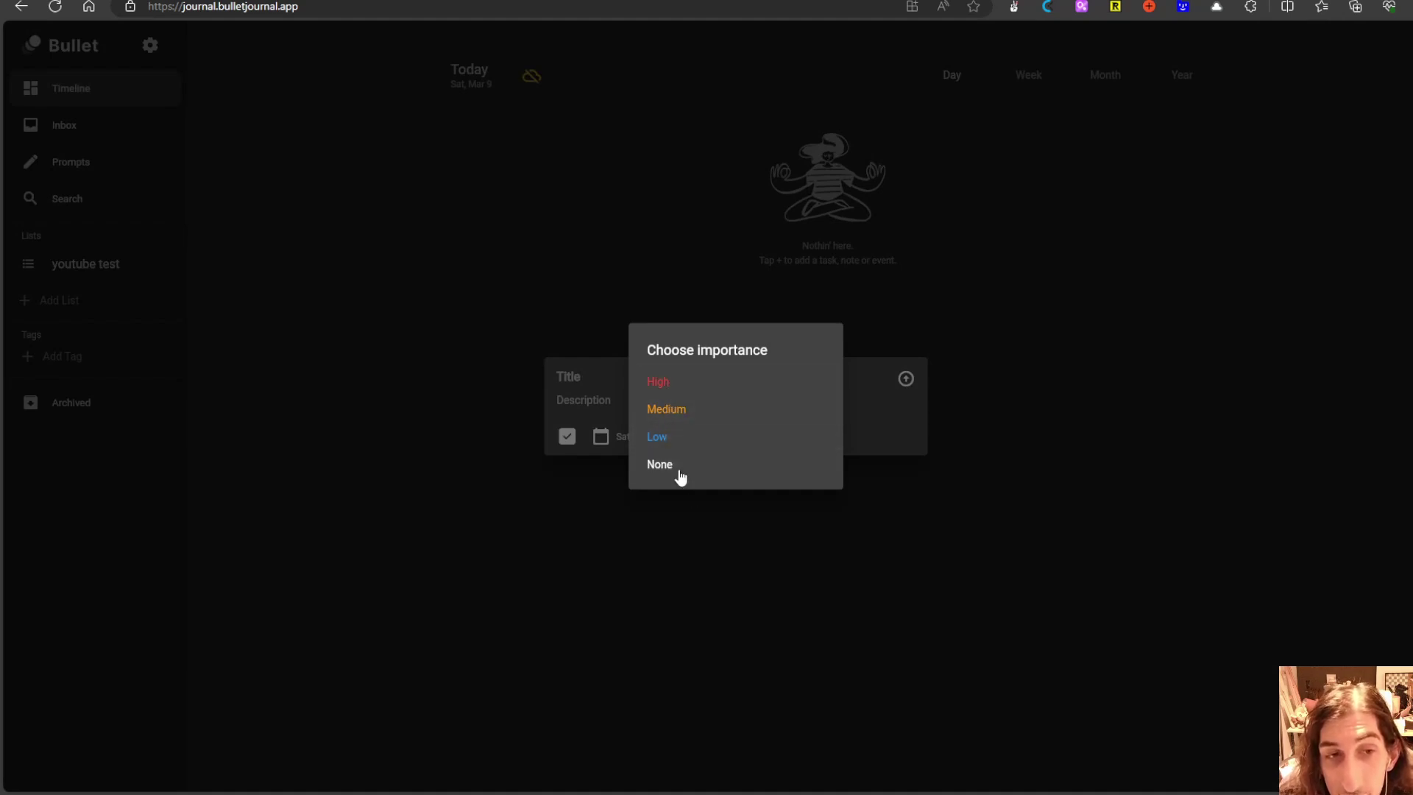
click(576, 370)
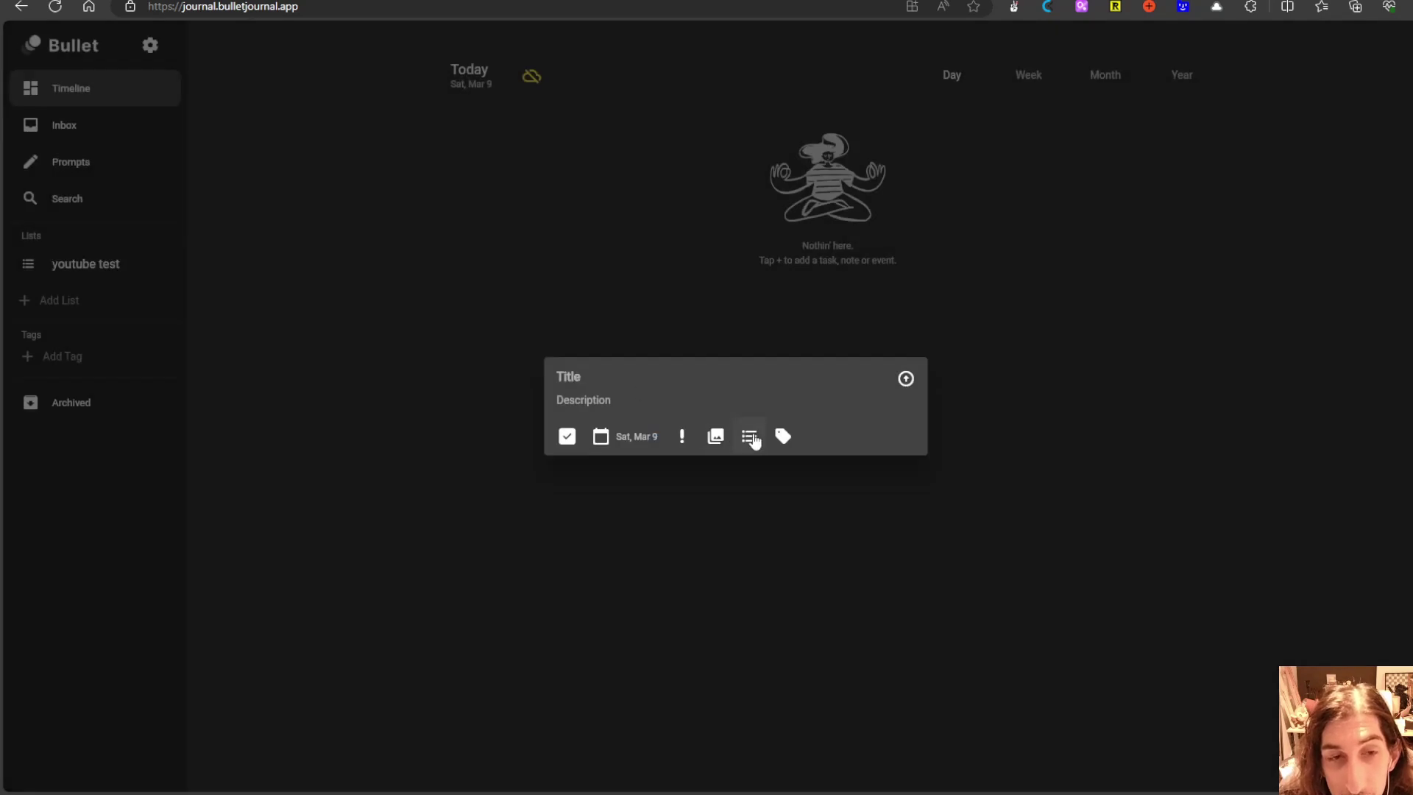
click(750, 436)
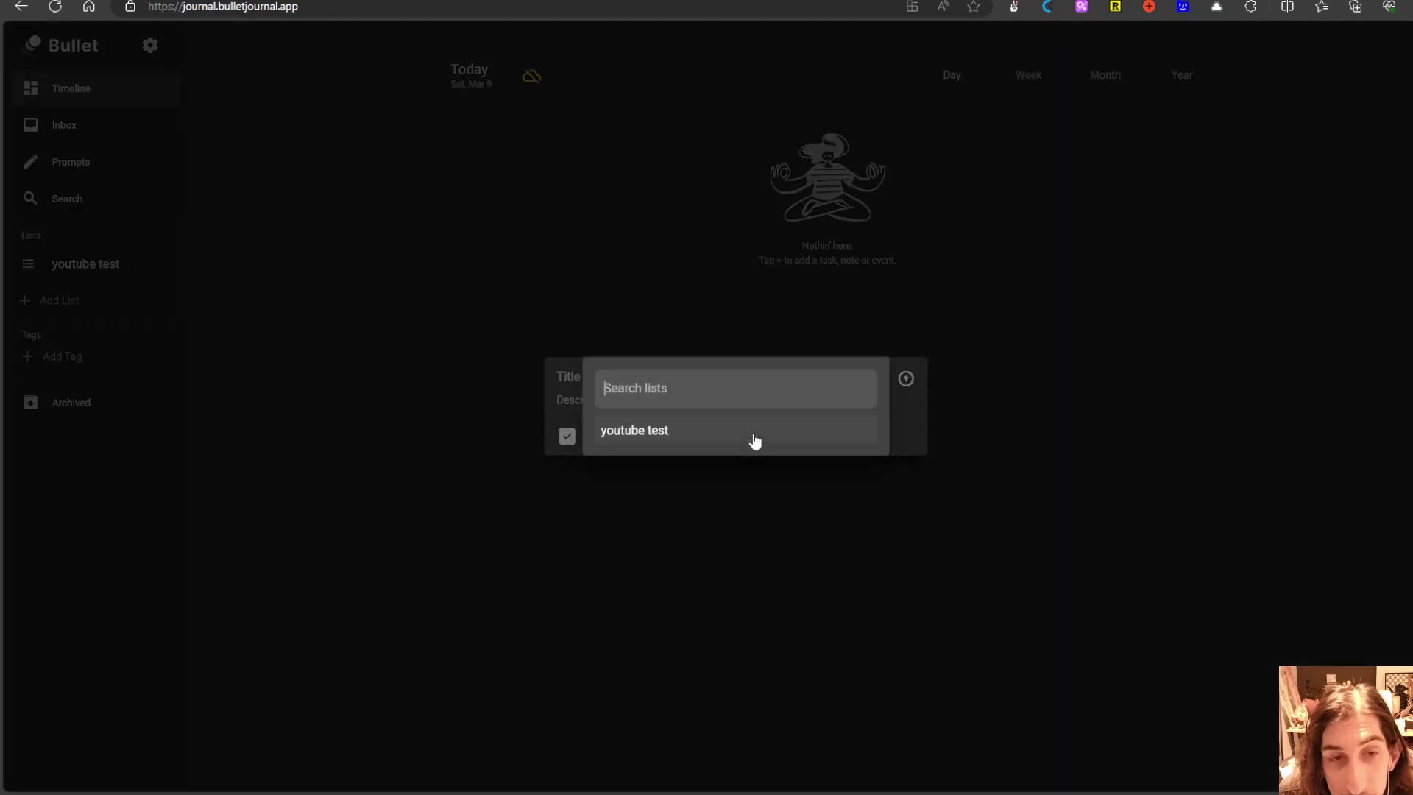
click(577, 389)
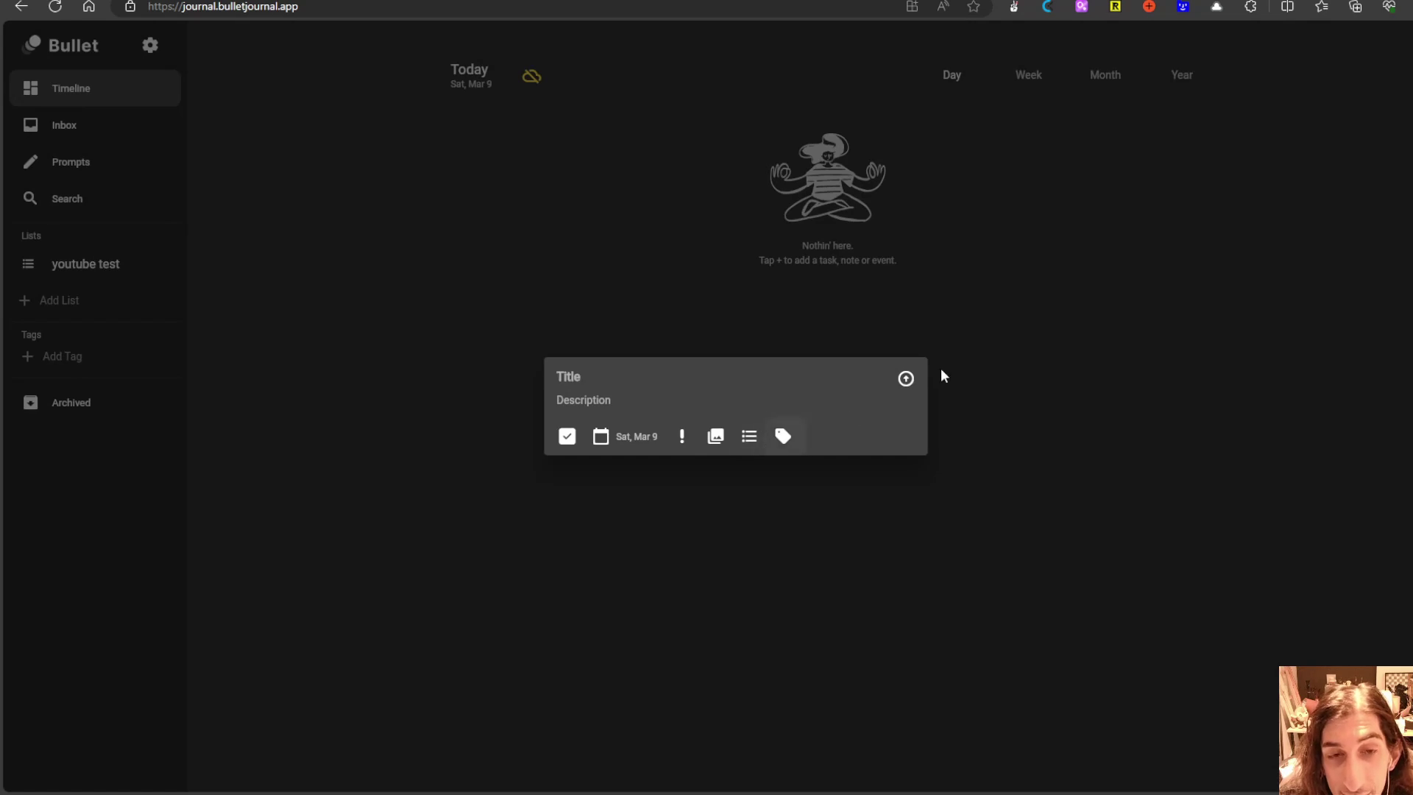
click(688, 274)
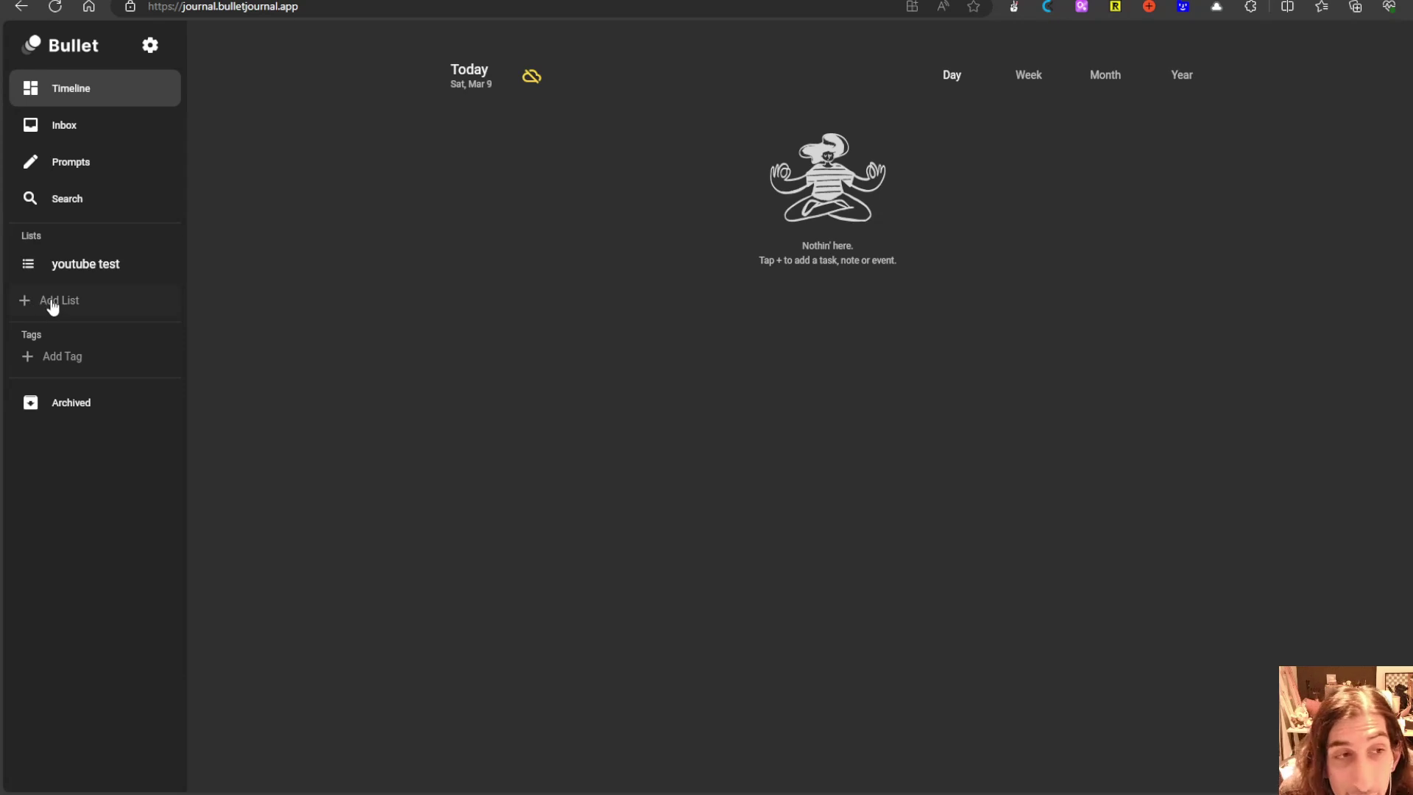
click(49, 138)
click(47, 97)
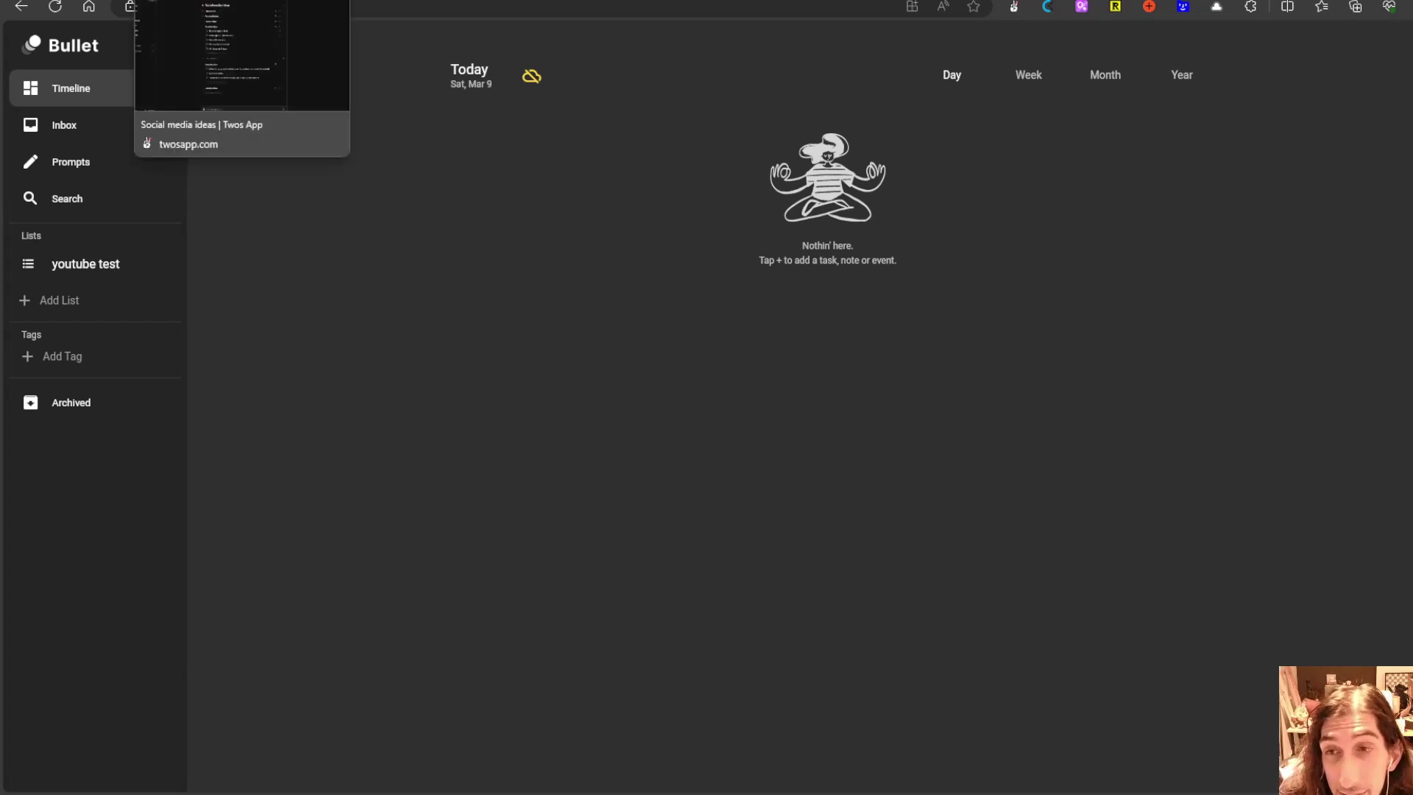
- In Twos, go from Home and Today to the Sun, Mar 10 page, previewing thing types
click(243, 1)
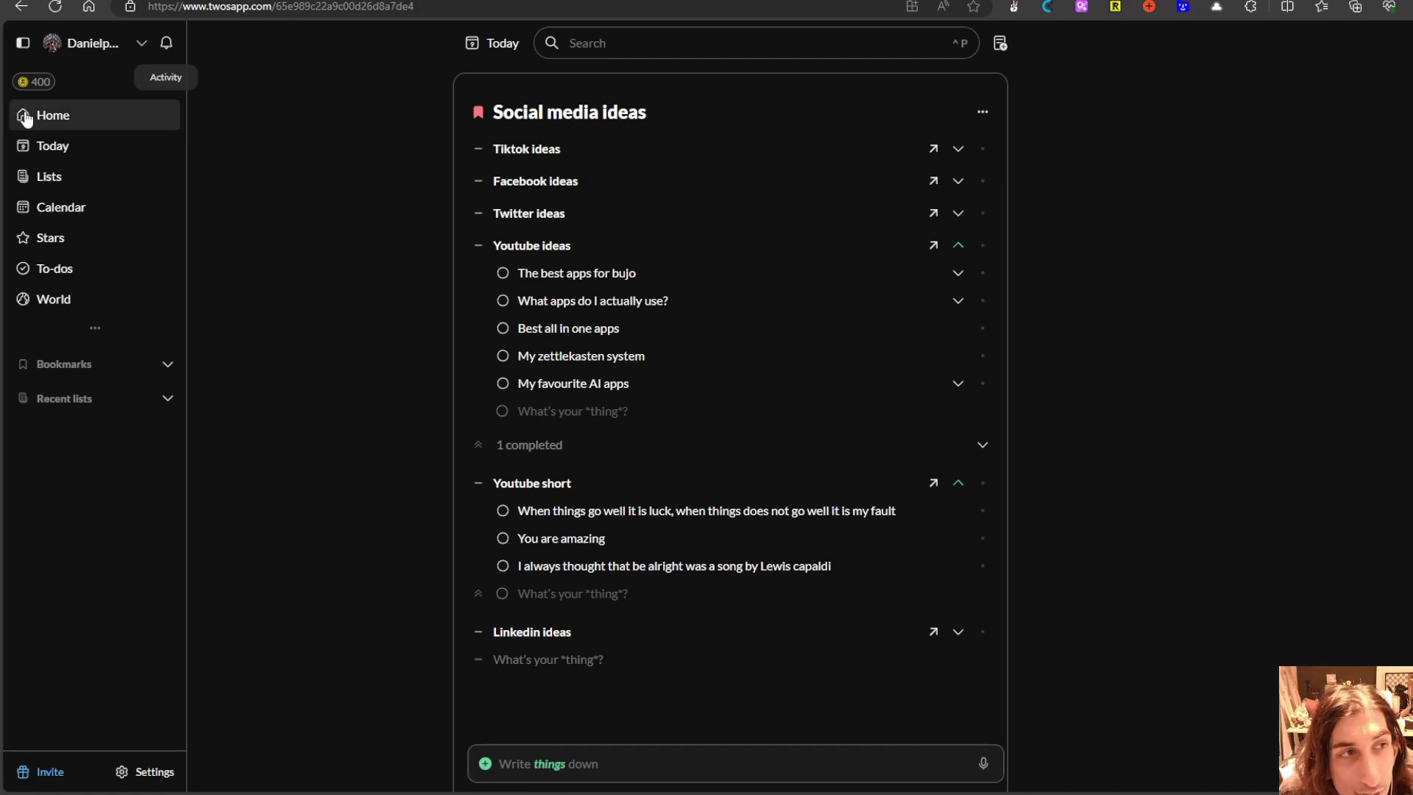
click(25, 118)
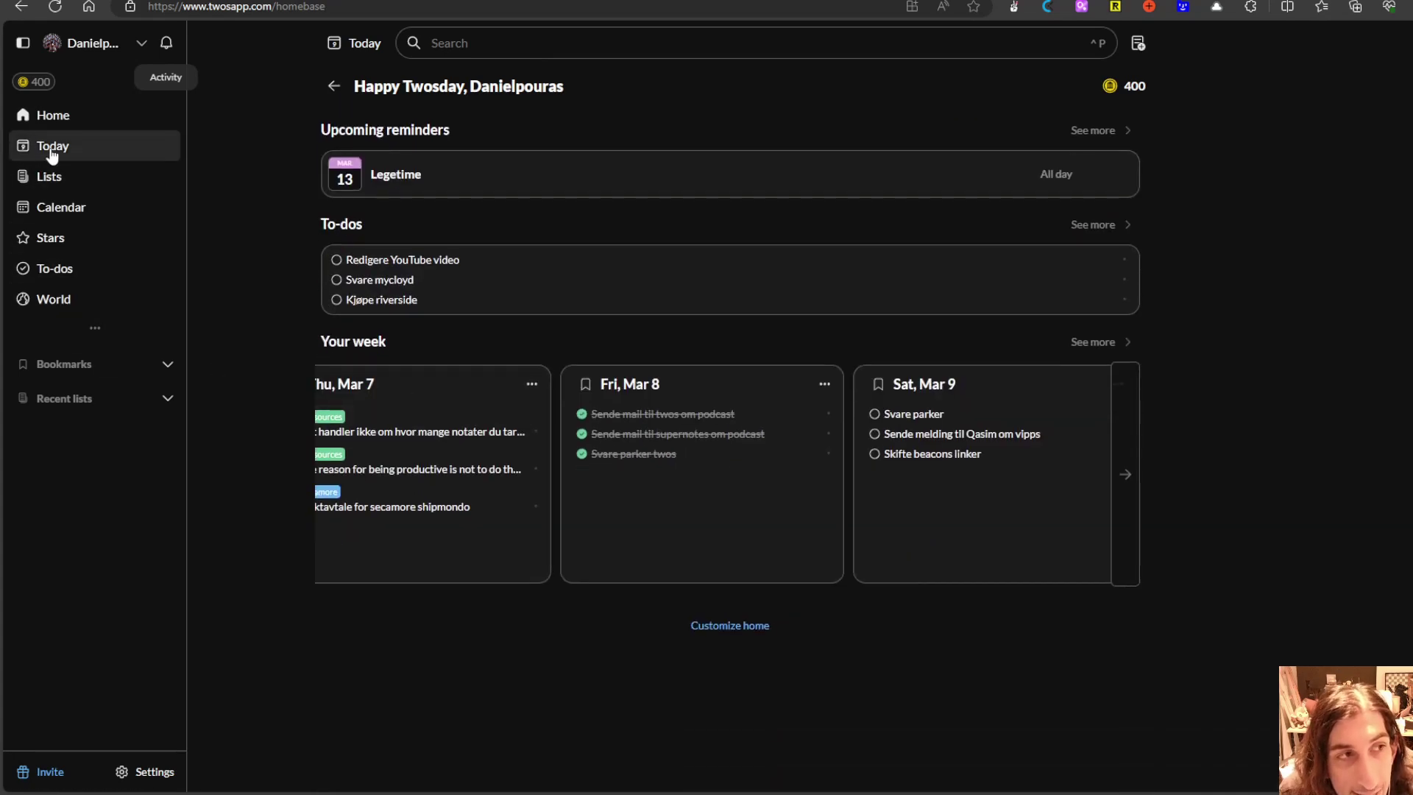
click(52, 151)
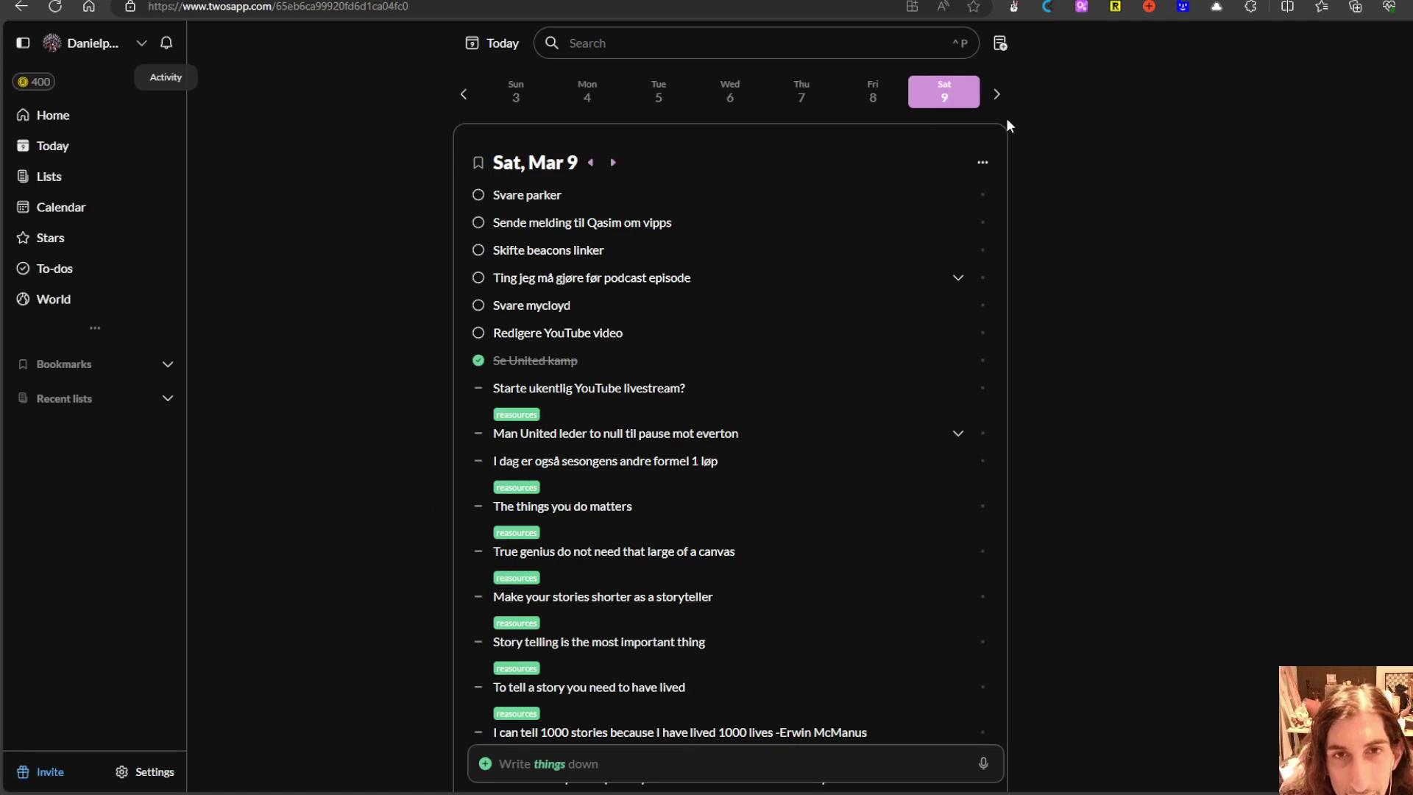
click(997, 94)
click(520, 96)
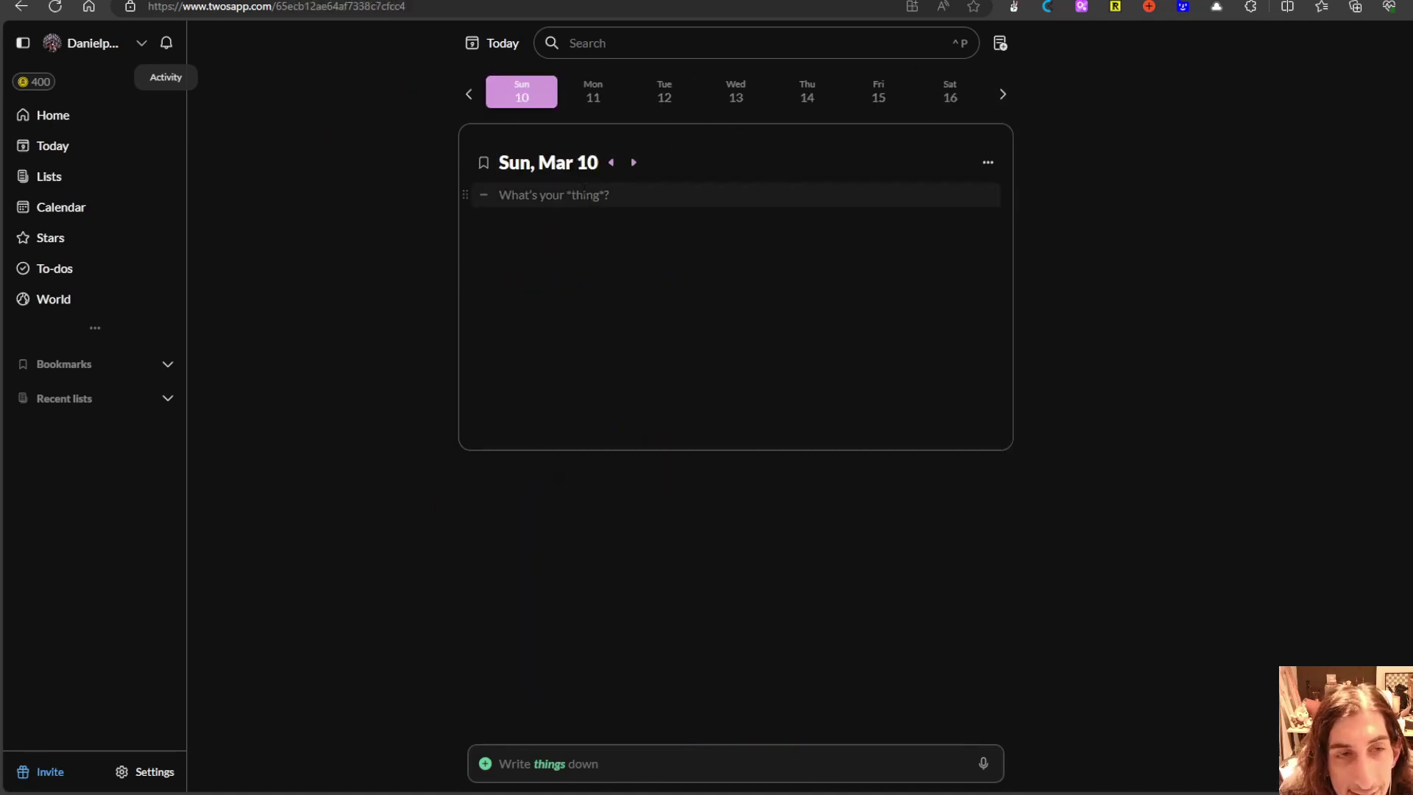
click(479, 195)
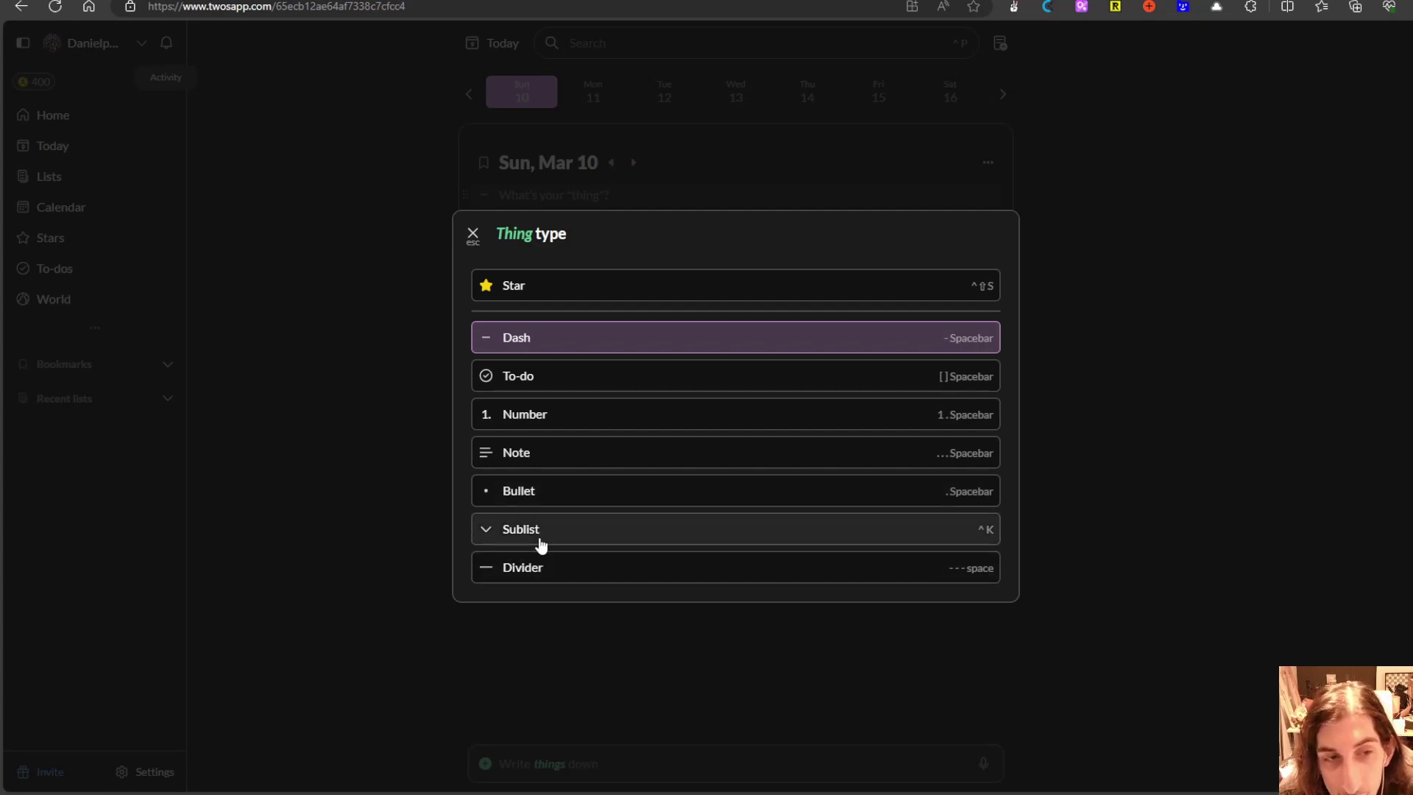
click(388, 362)
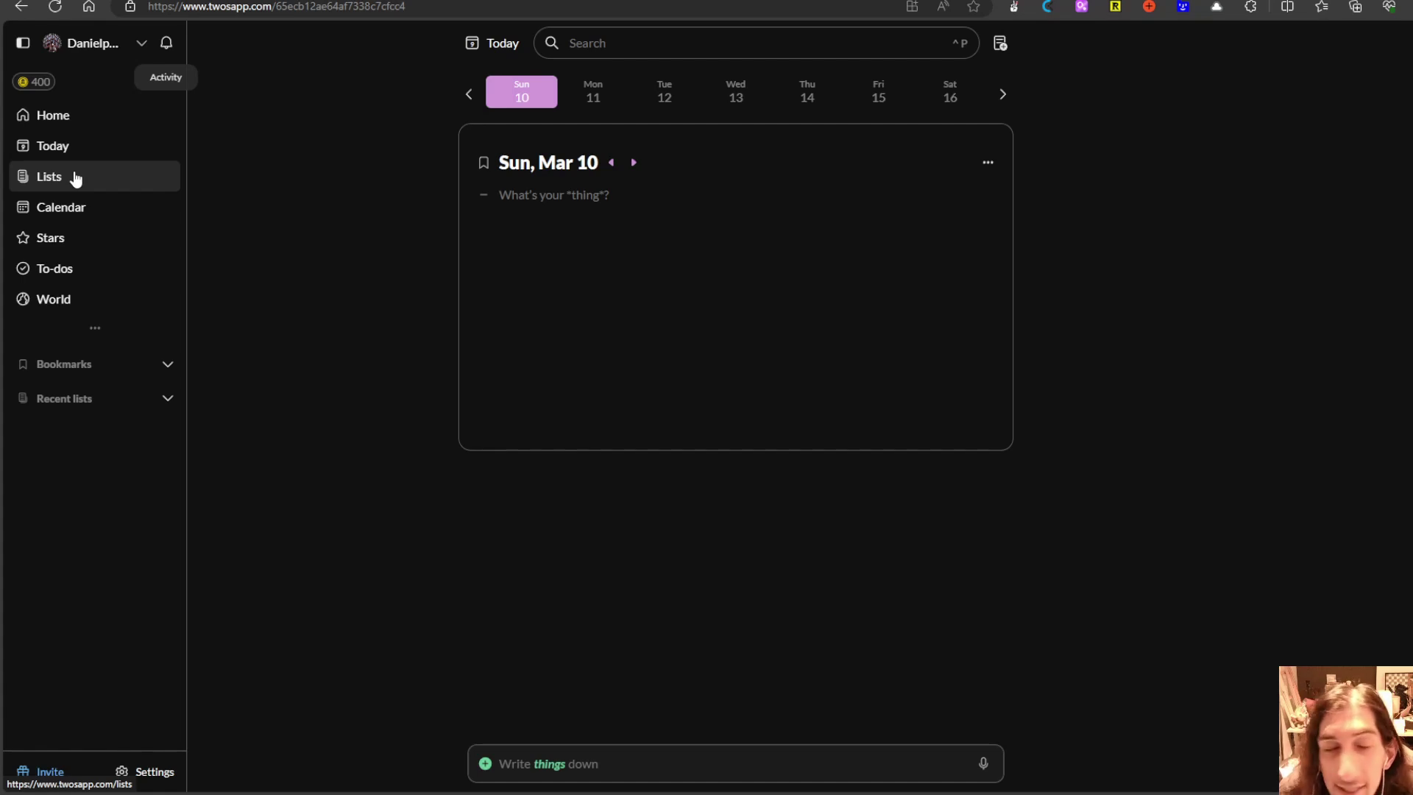
- Open Social media ideas from Bookmarks, collapse Youtube short, and open the Youtube ideas sublist
click(165, 364)
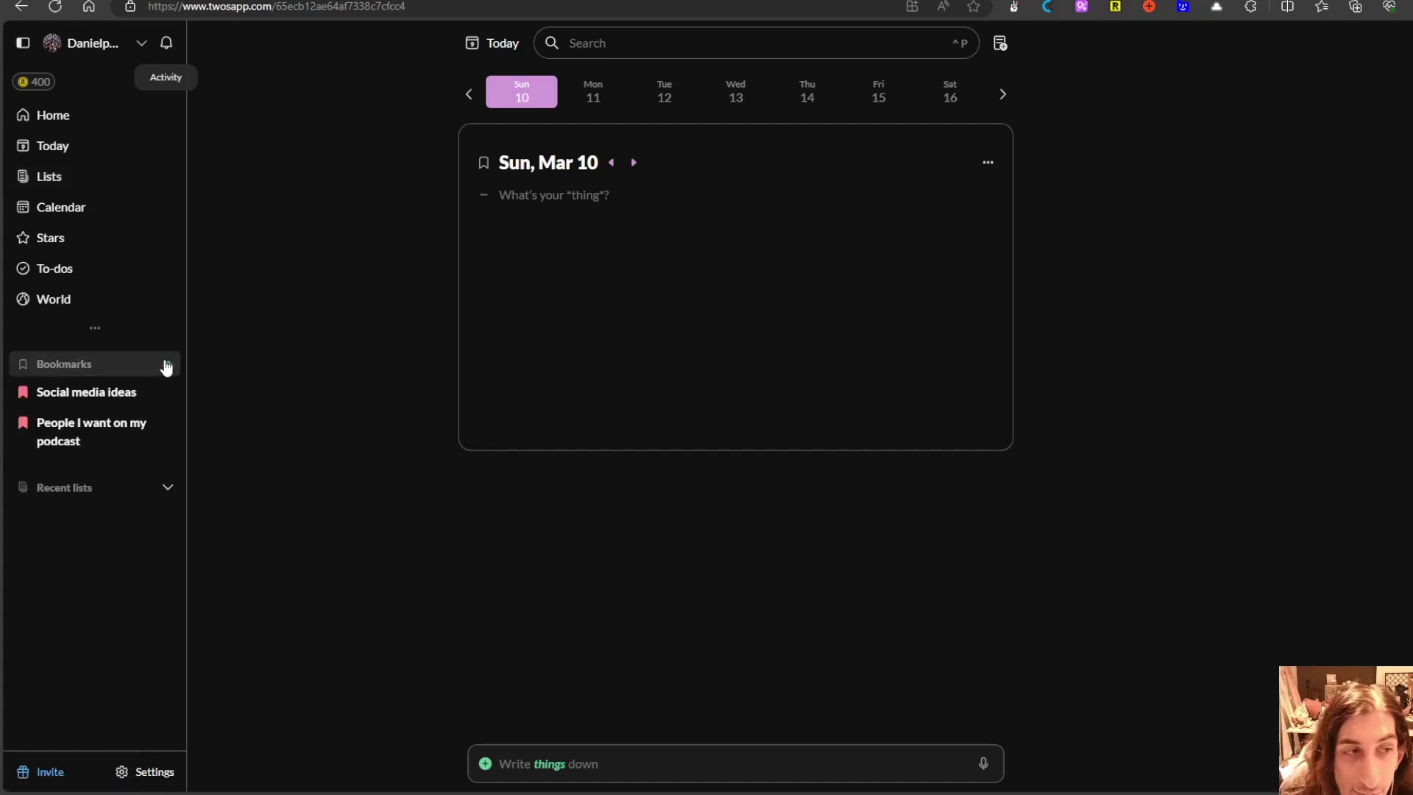
click(112, 393)
click(166, 363)
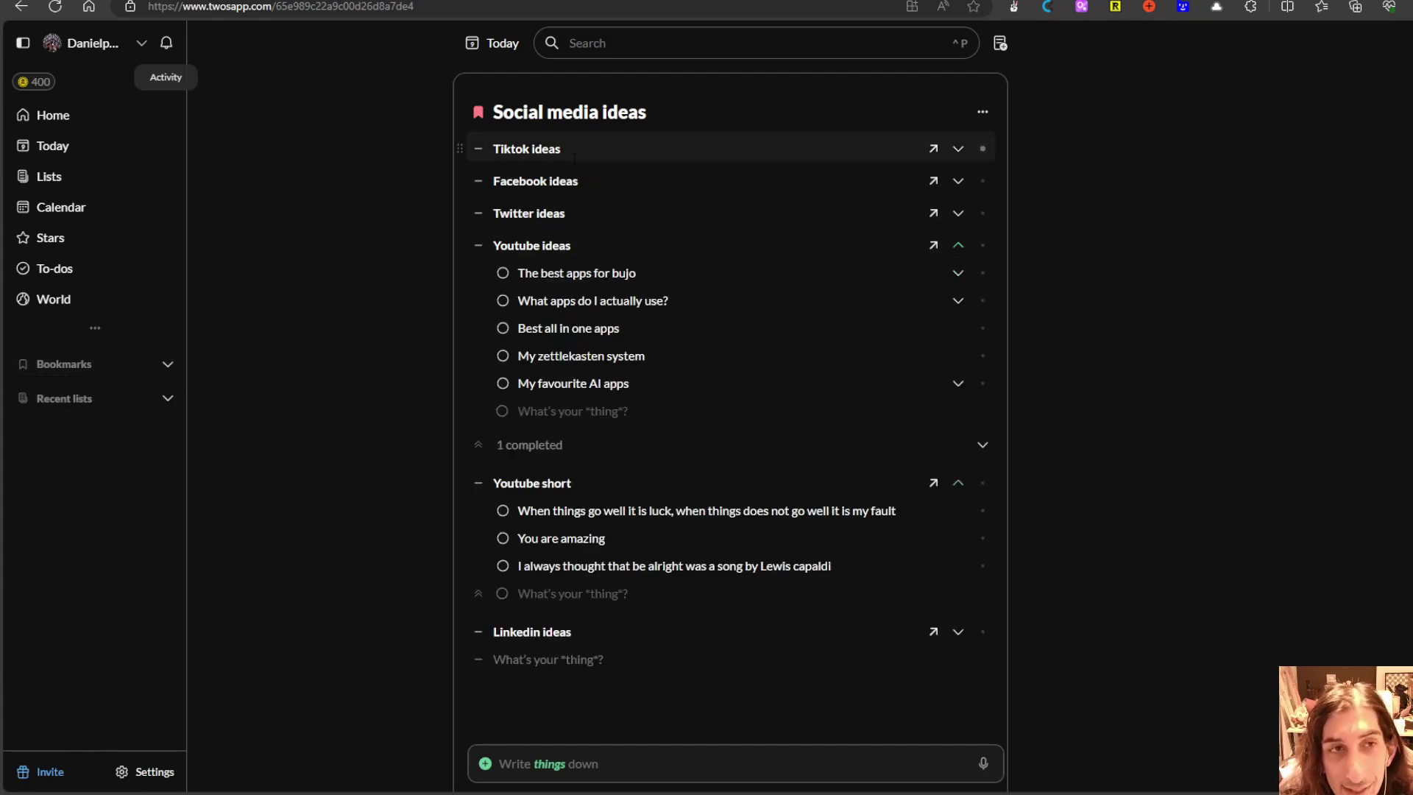
scroll(672, 445, down, 3)
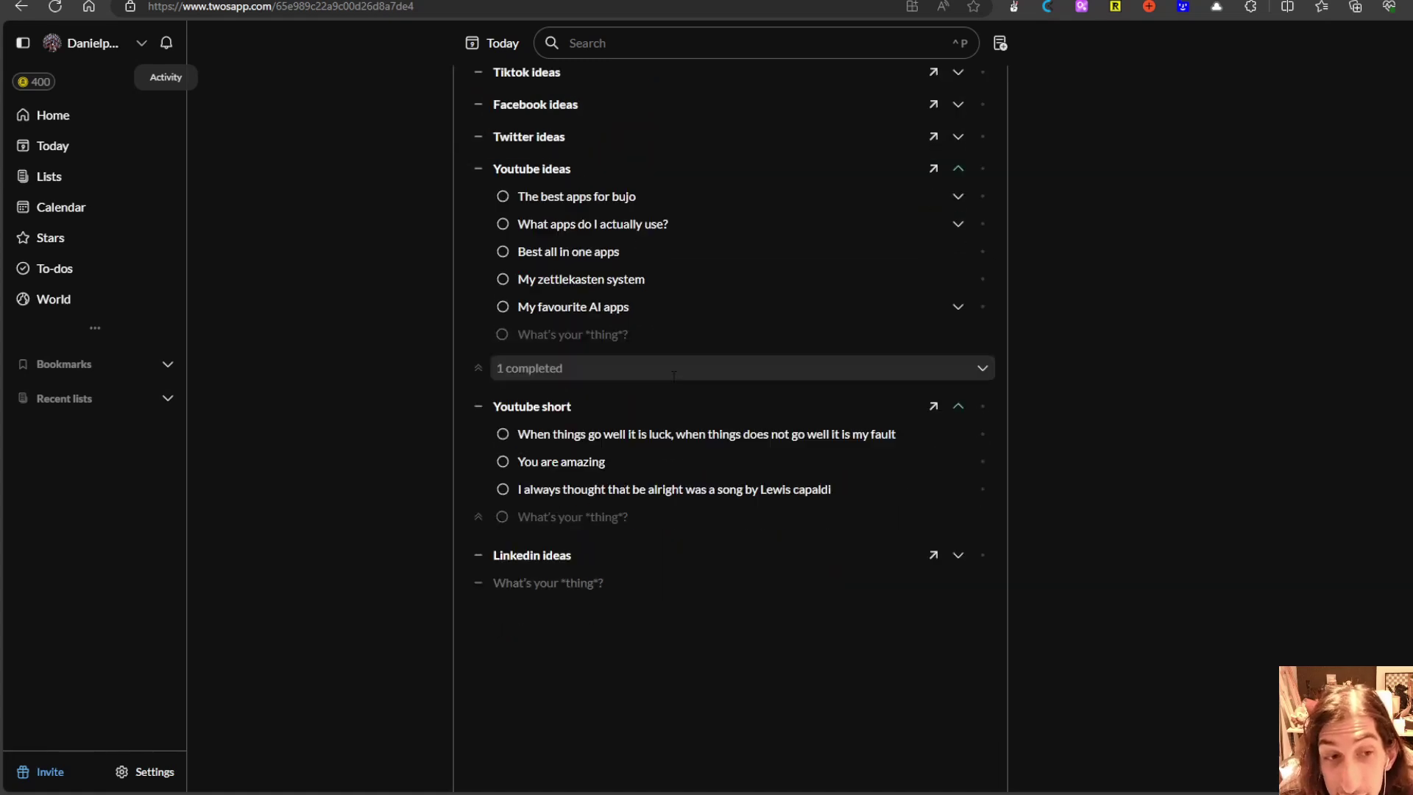
click(958, 251)
scroll(810, 254, up, 3)
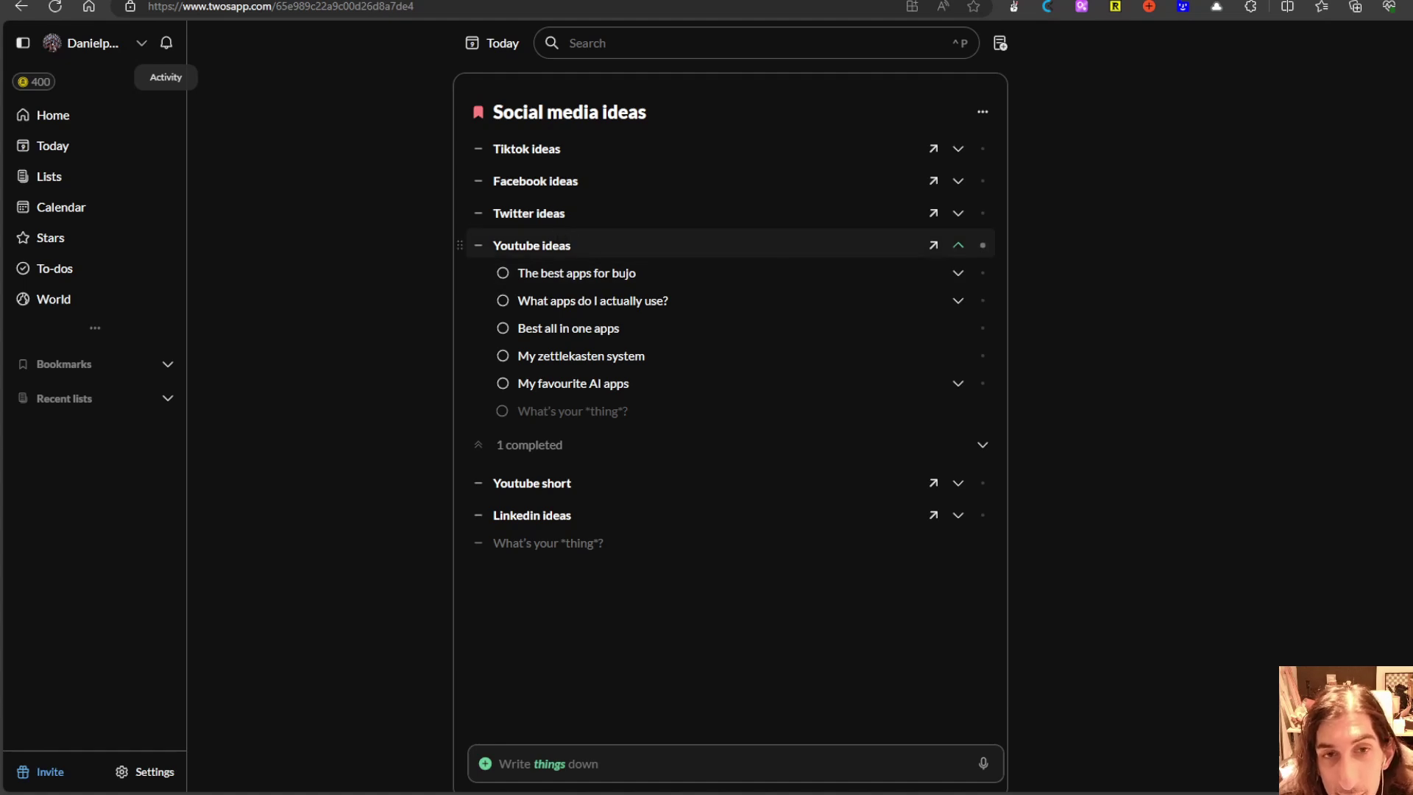
click(934, 246)
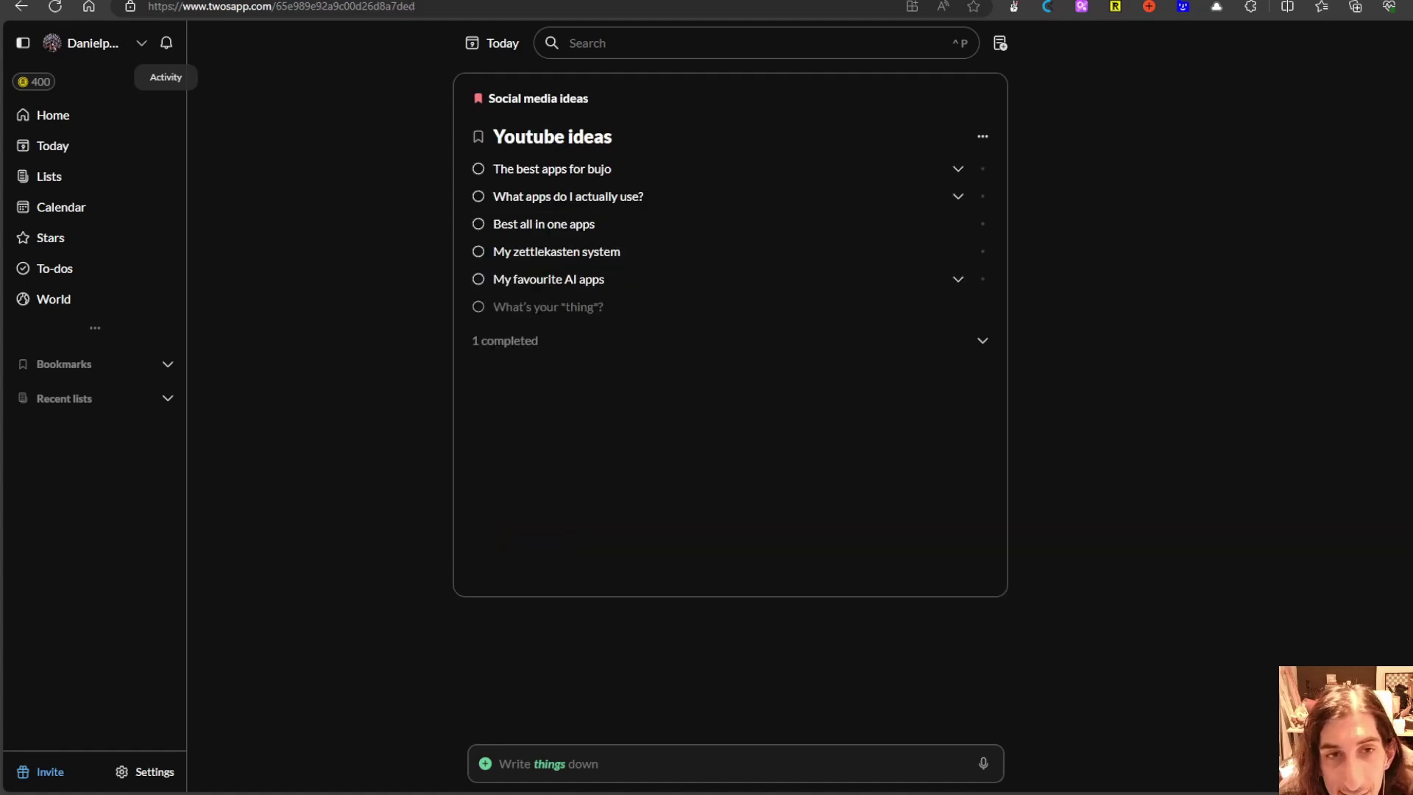
- Choose Week from More views to show Week 10 of 2024, Mar 3–9
click(60, 333)
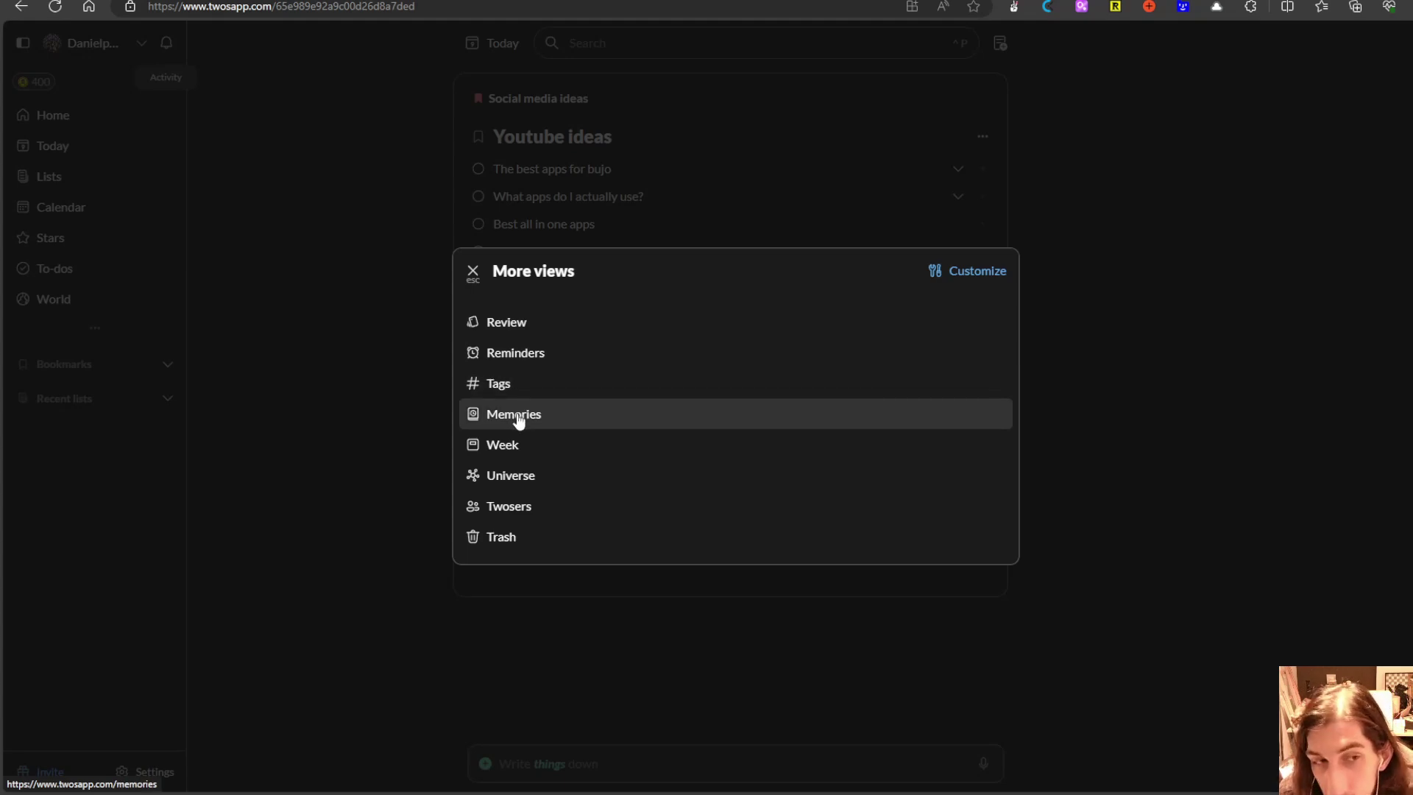
click(505, 449)
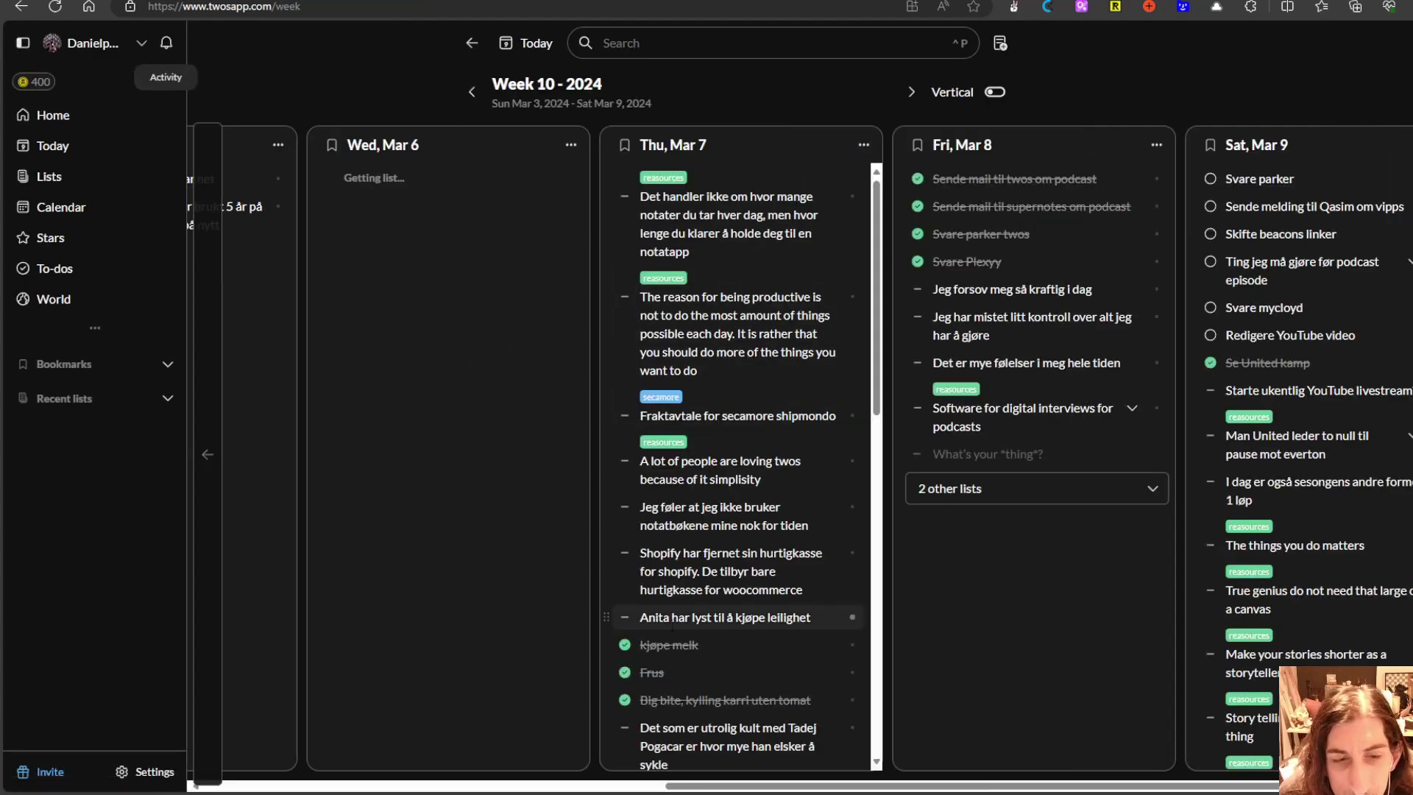
- Move the 'Tiktok profilen min ble bannet' item from Sat, Mar 9 to Tue, Mar 5
drag(822, 789, 401, 781)
scroll(379, 748, right, 5)
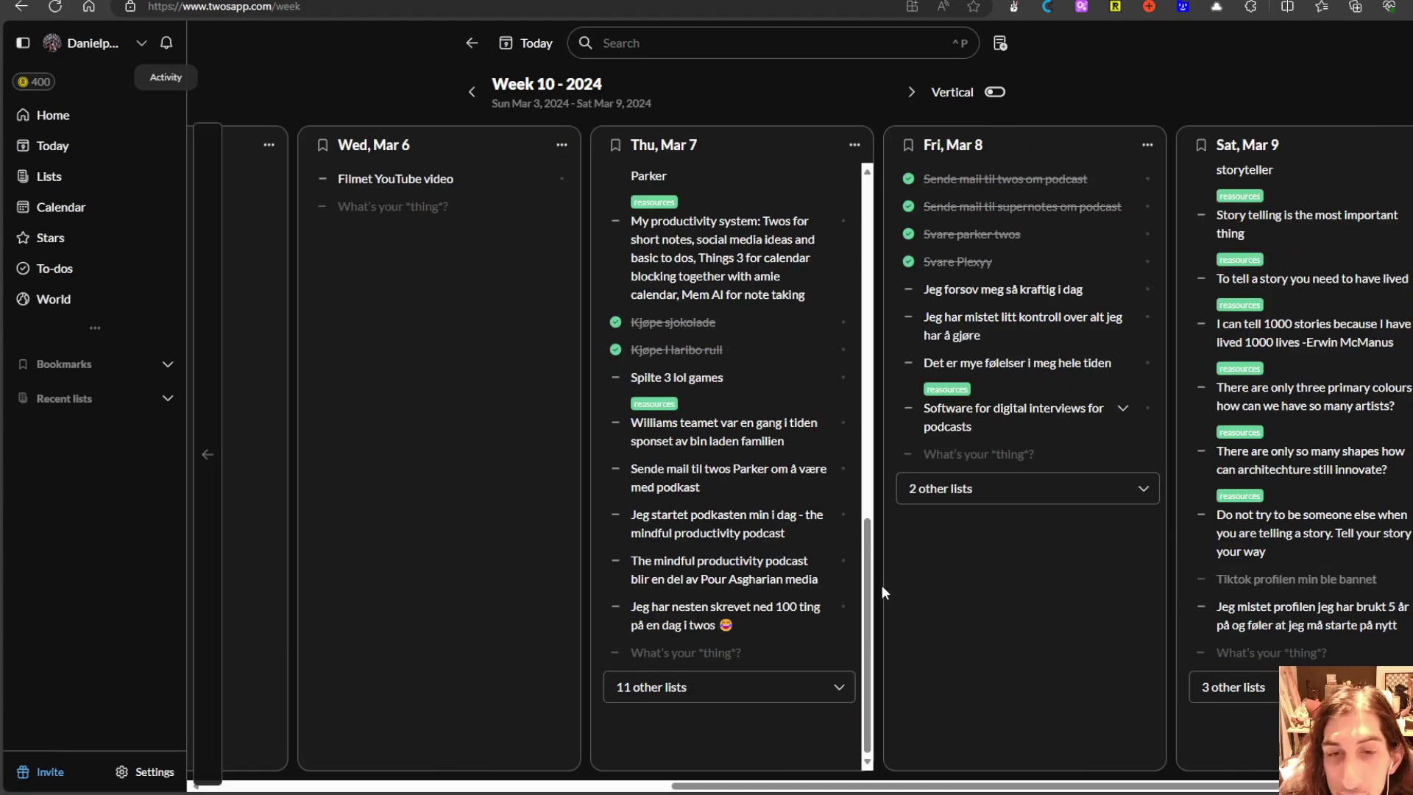
scroll(404, 279, left, 1)
scroll(404, 279, left, 4)
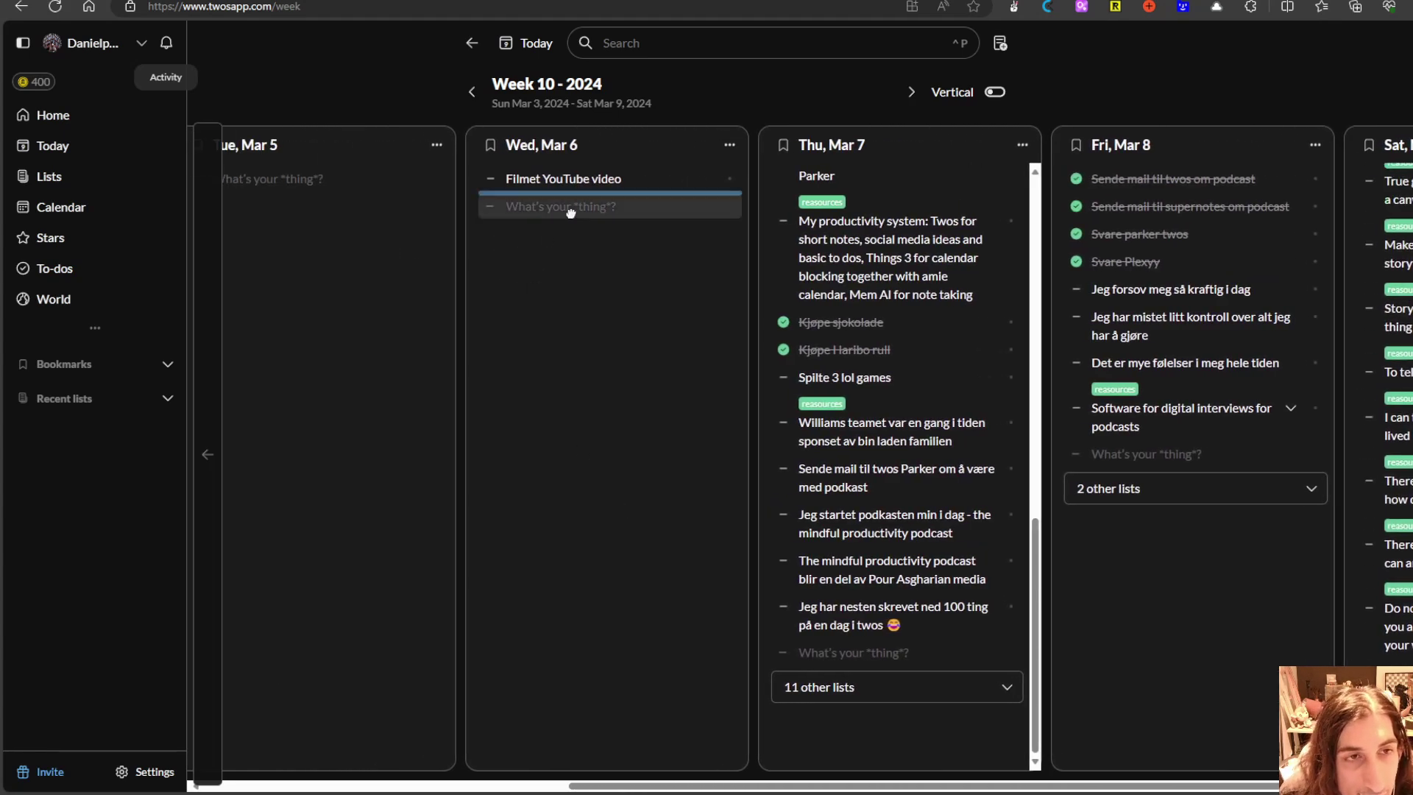
scroll(236, 231, left, 2)
drag(295, 178, 559, 179)
- Move the lost-profile note onto Tue, Mar 5, then toggle Vertical layout on and off
scroll(849, 743, right, 5)
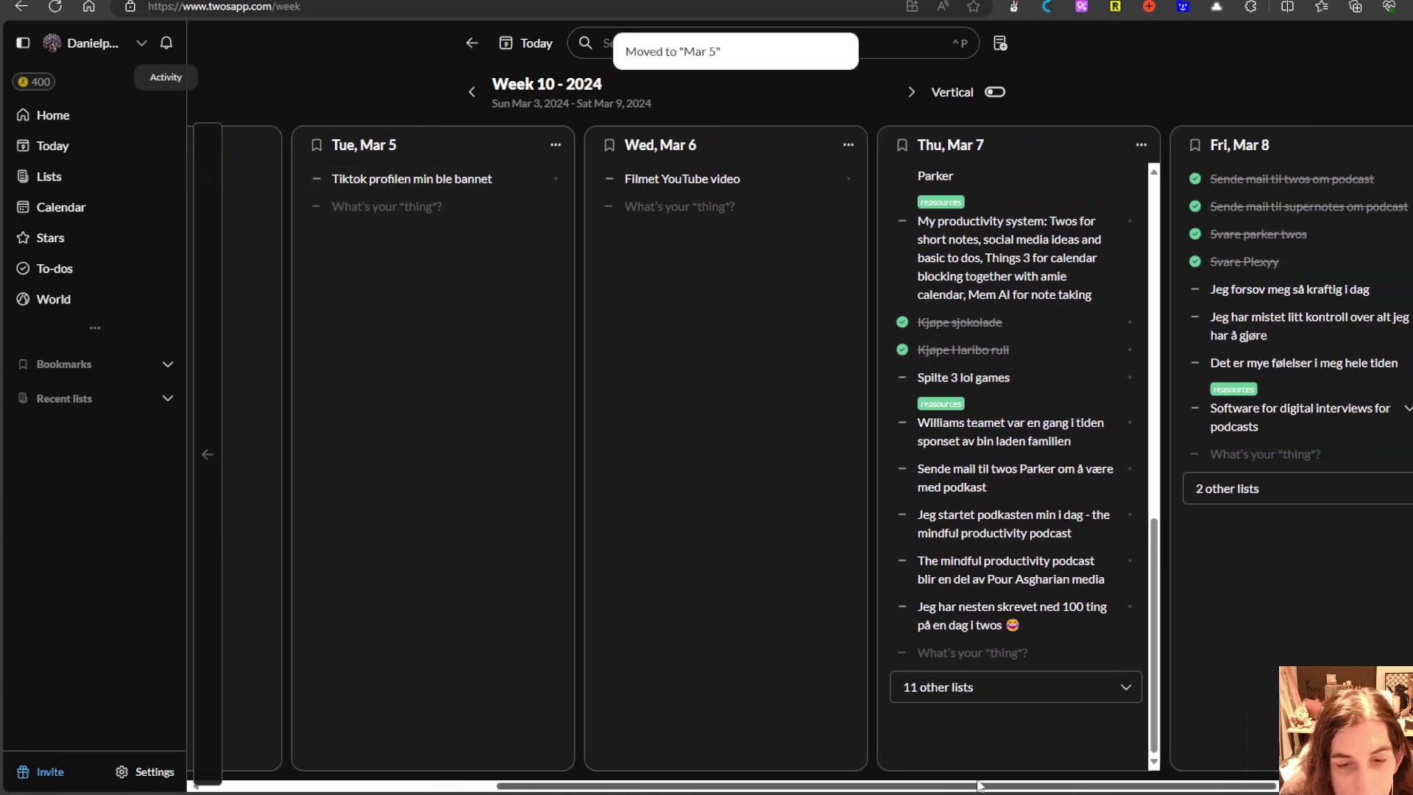
drag(1199, 672, 461, 209)
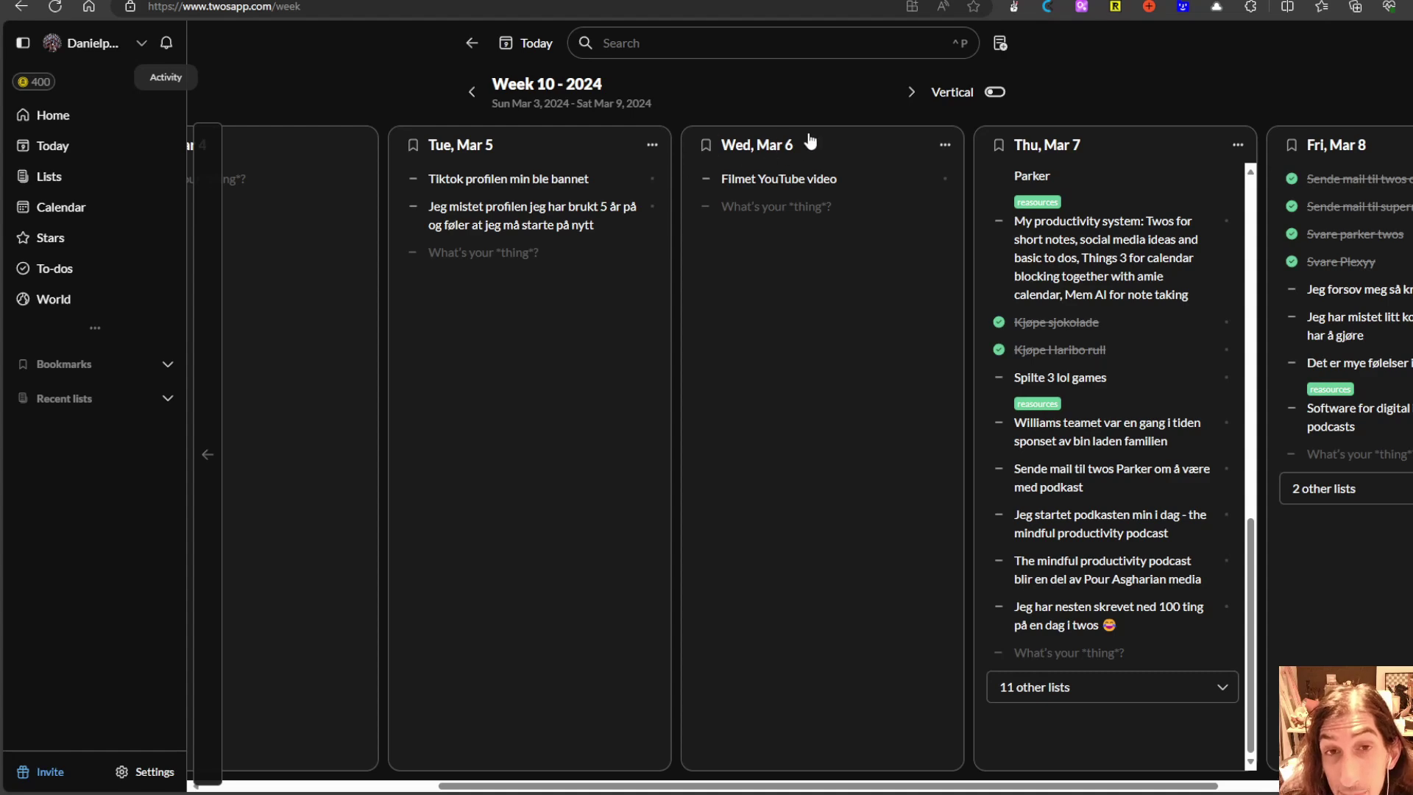
click(994, 93)
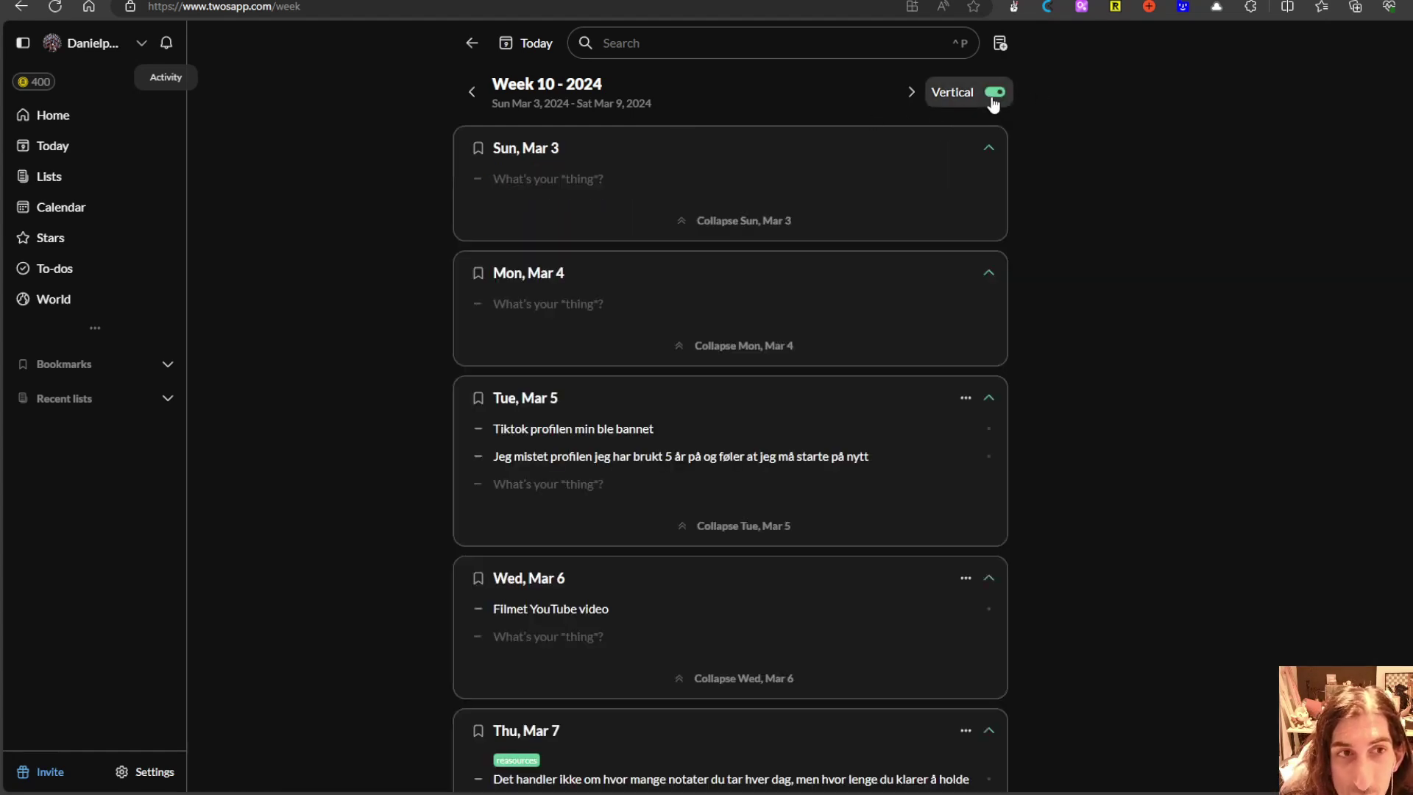
click(993, 93)
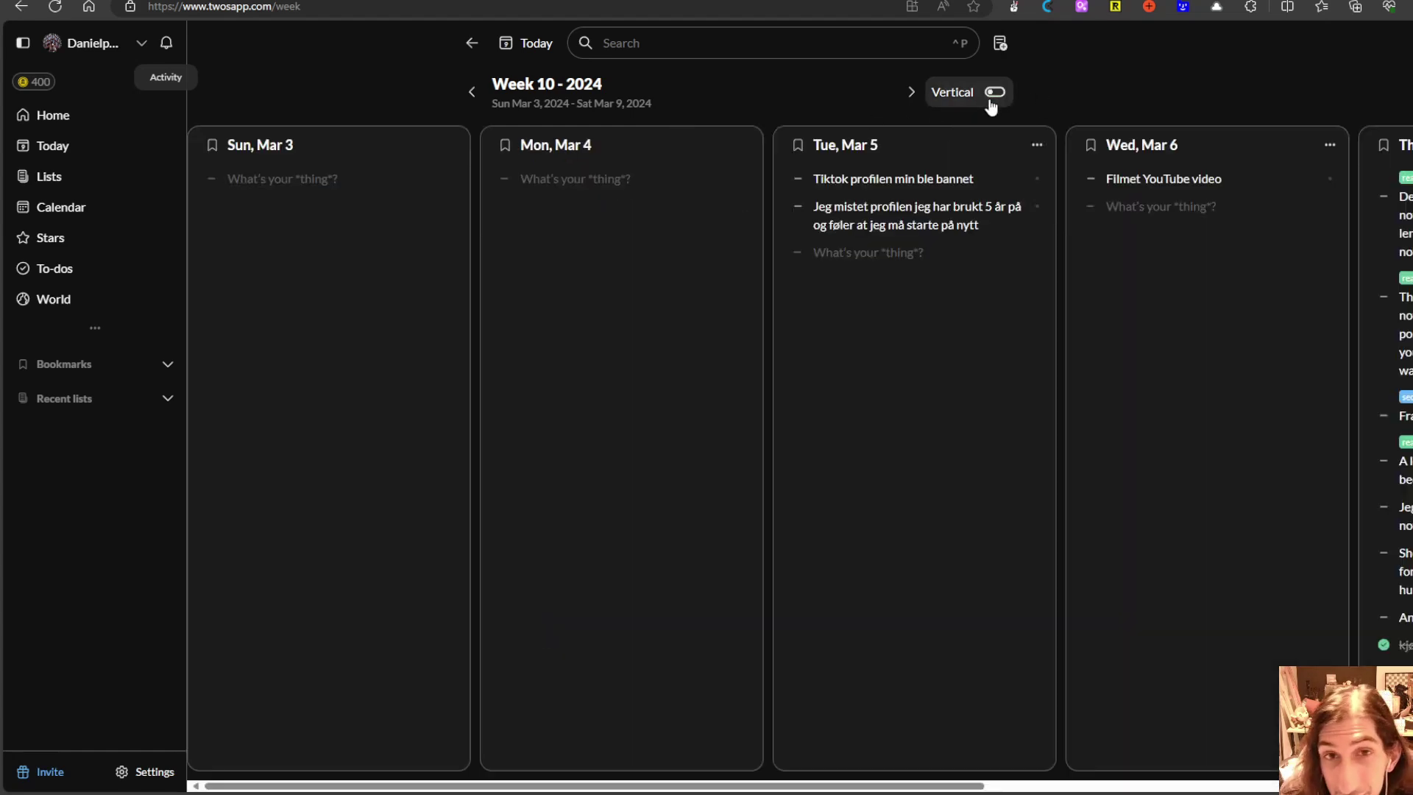
- Return to the Twos home page and glance at the More views list before closing it
click(106, 132)
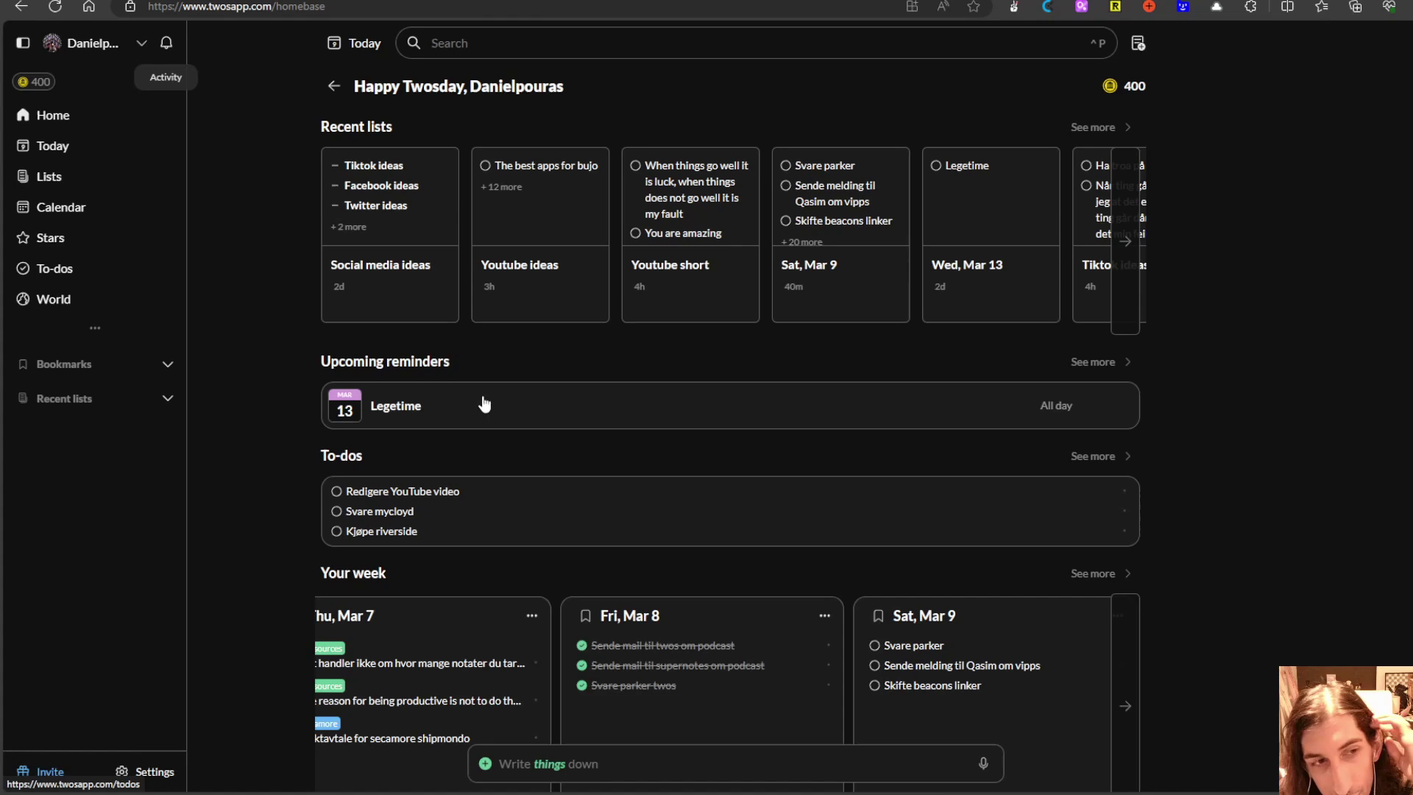
scroll(543, 361, down, 6)
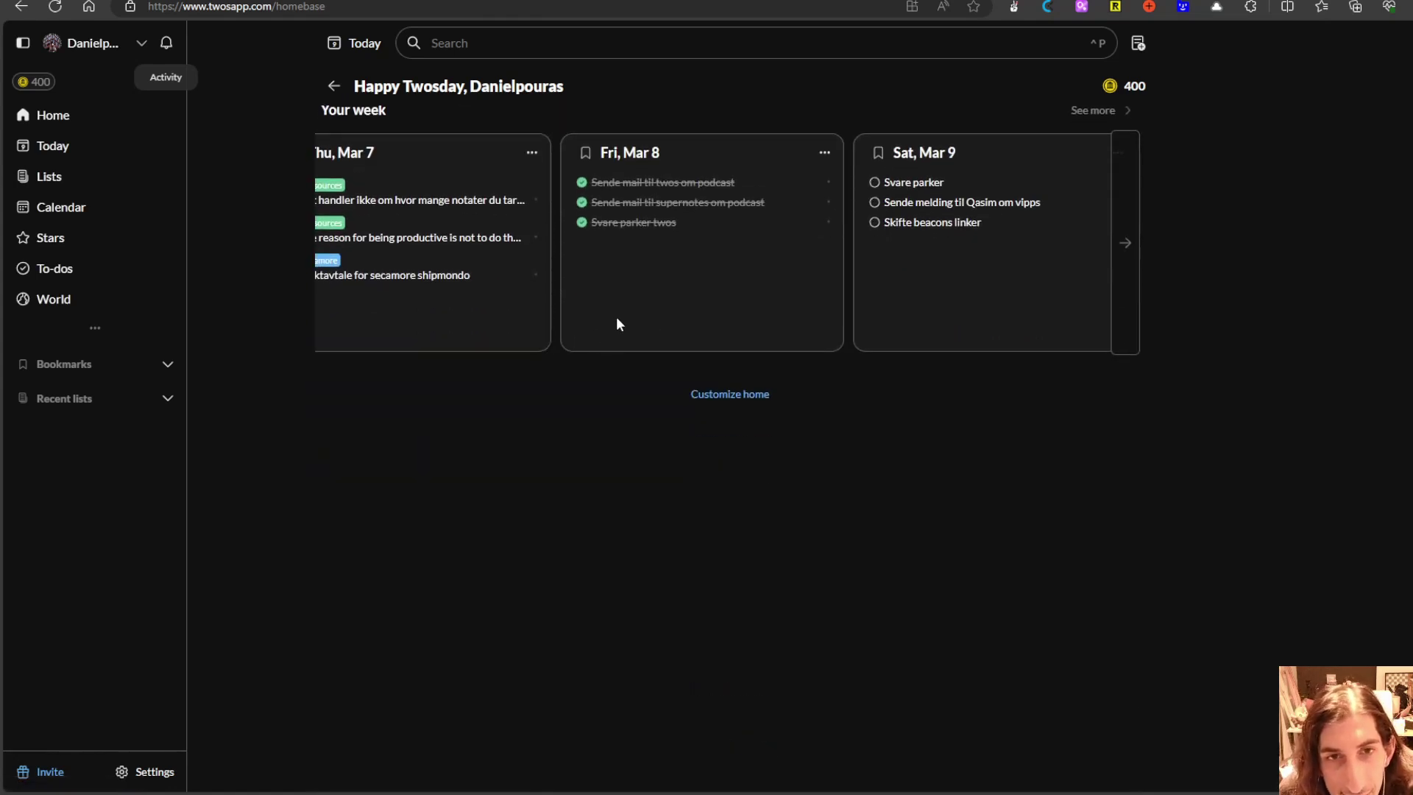
scroll(549, 290, up, 2)
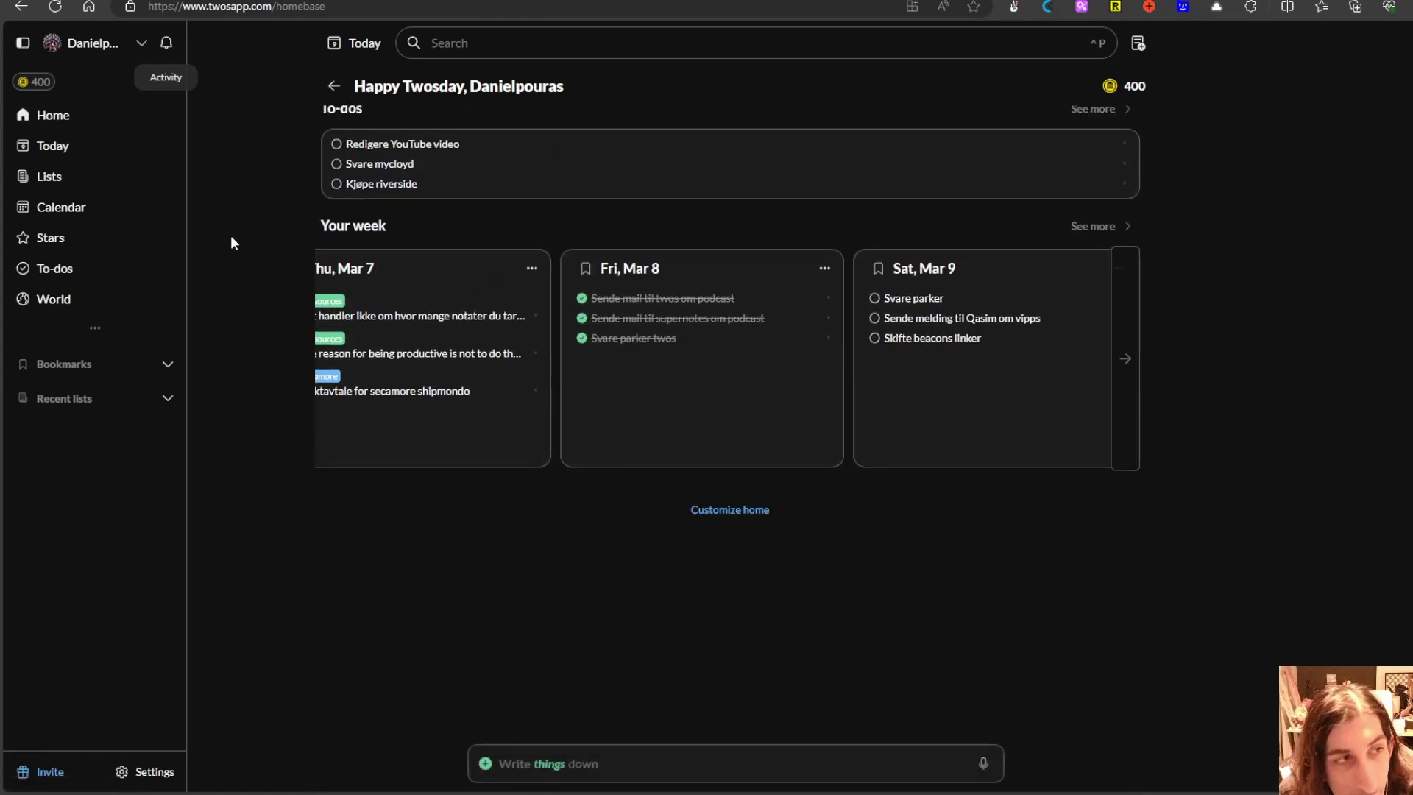
click(75, 341)
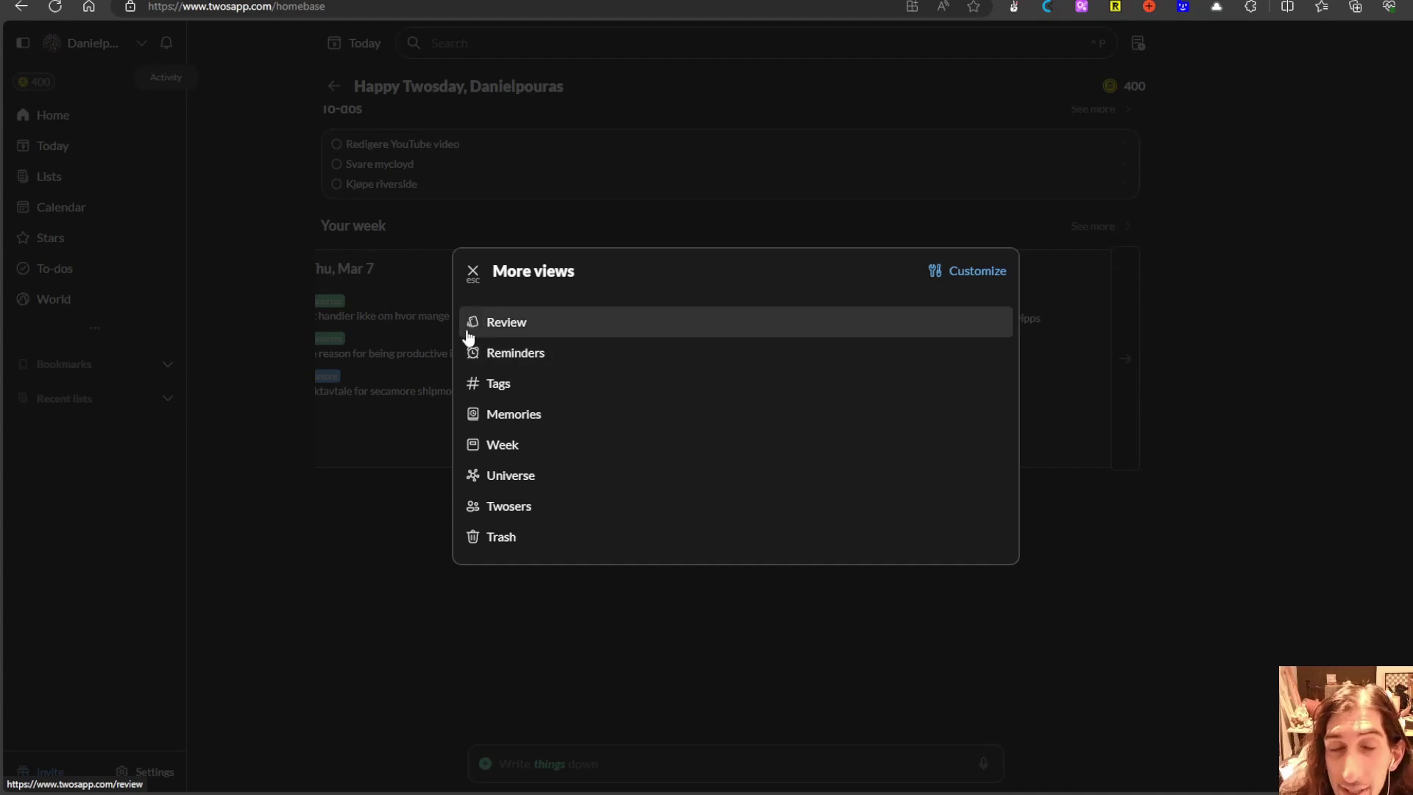
click(472, 287)
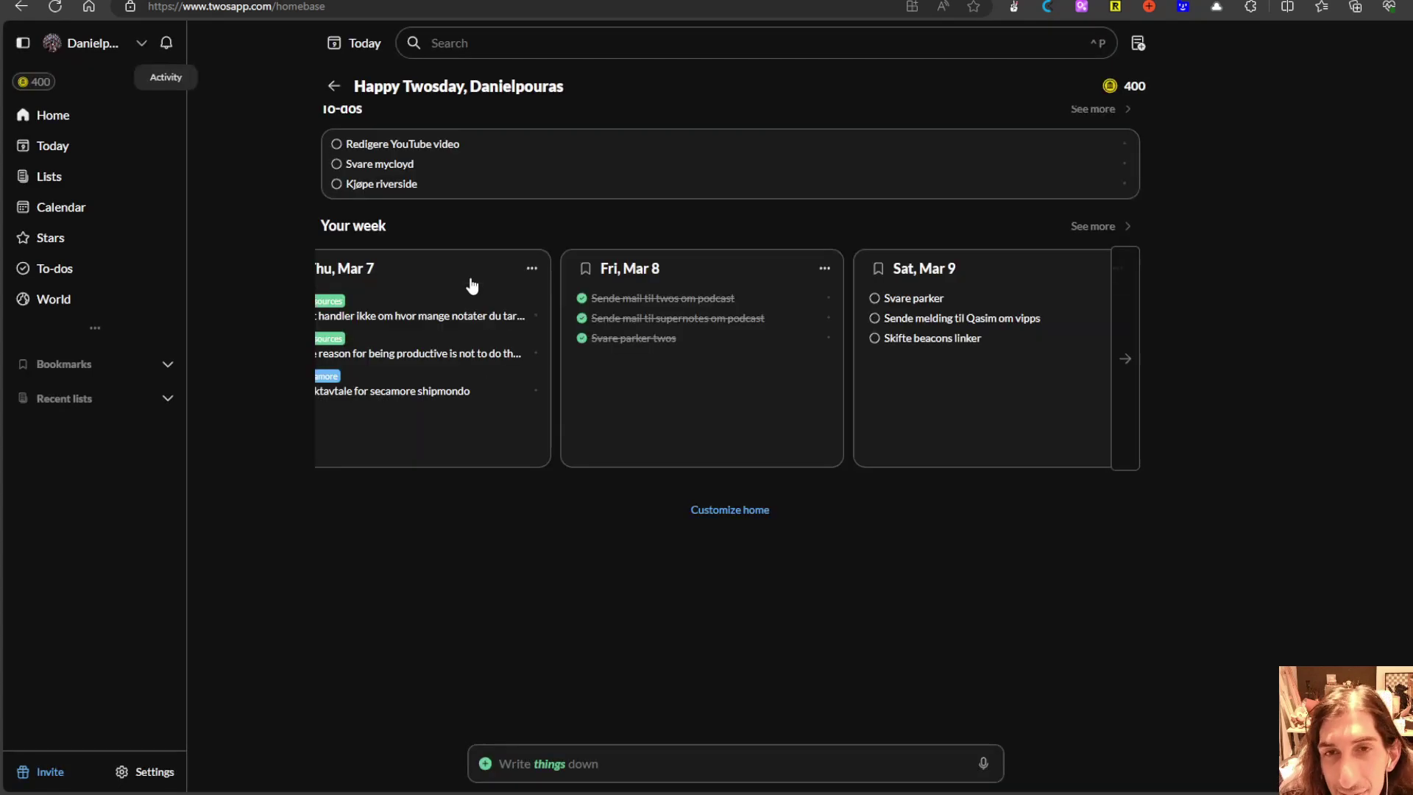
- Scroll through the home page's upcoming reminders, to-dos and Your week day cards
scroll(357, 331, down, 2)
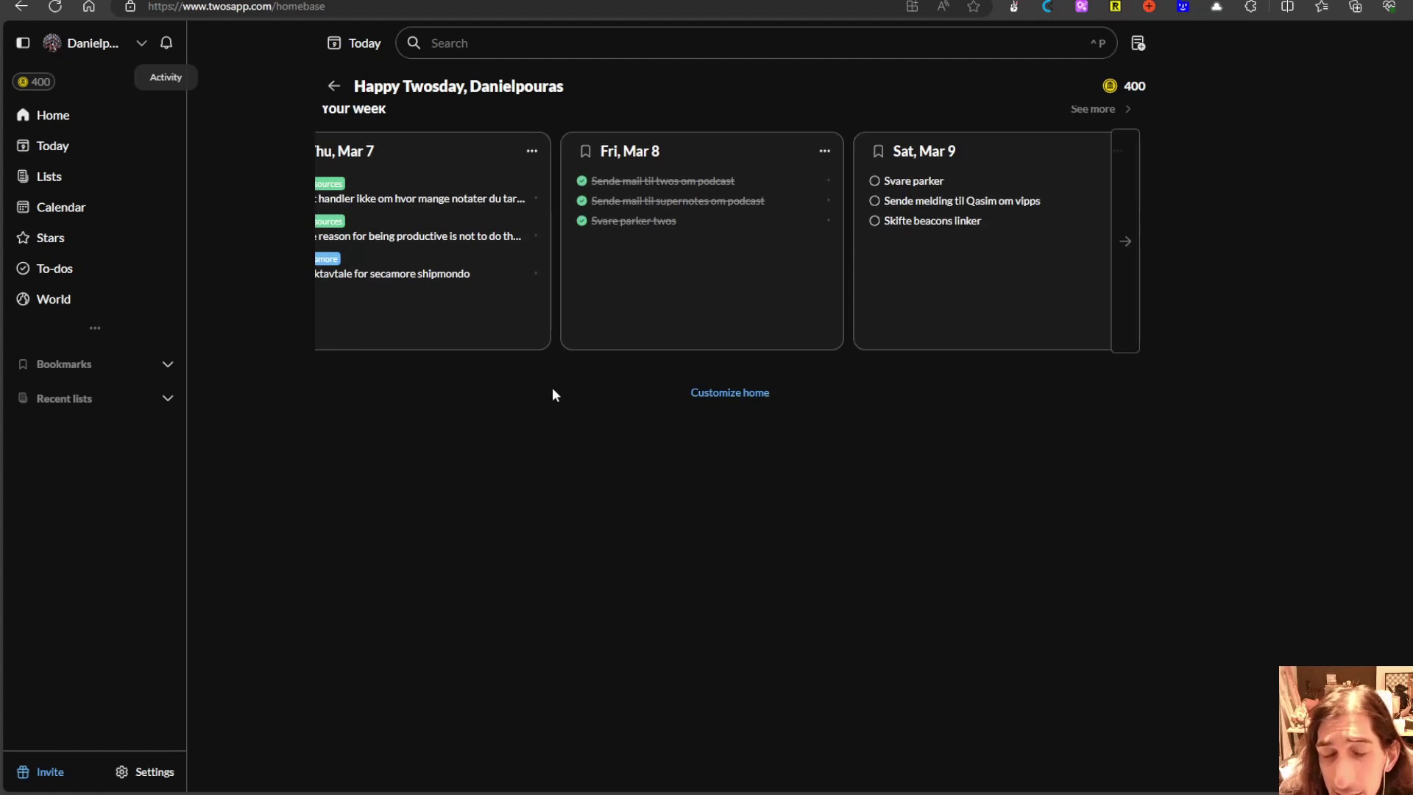
scroll(582, 340, up, 5)
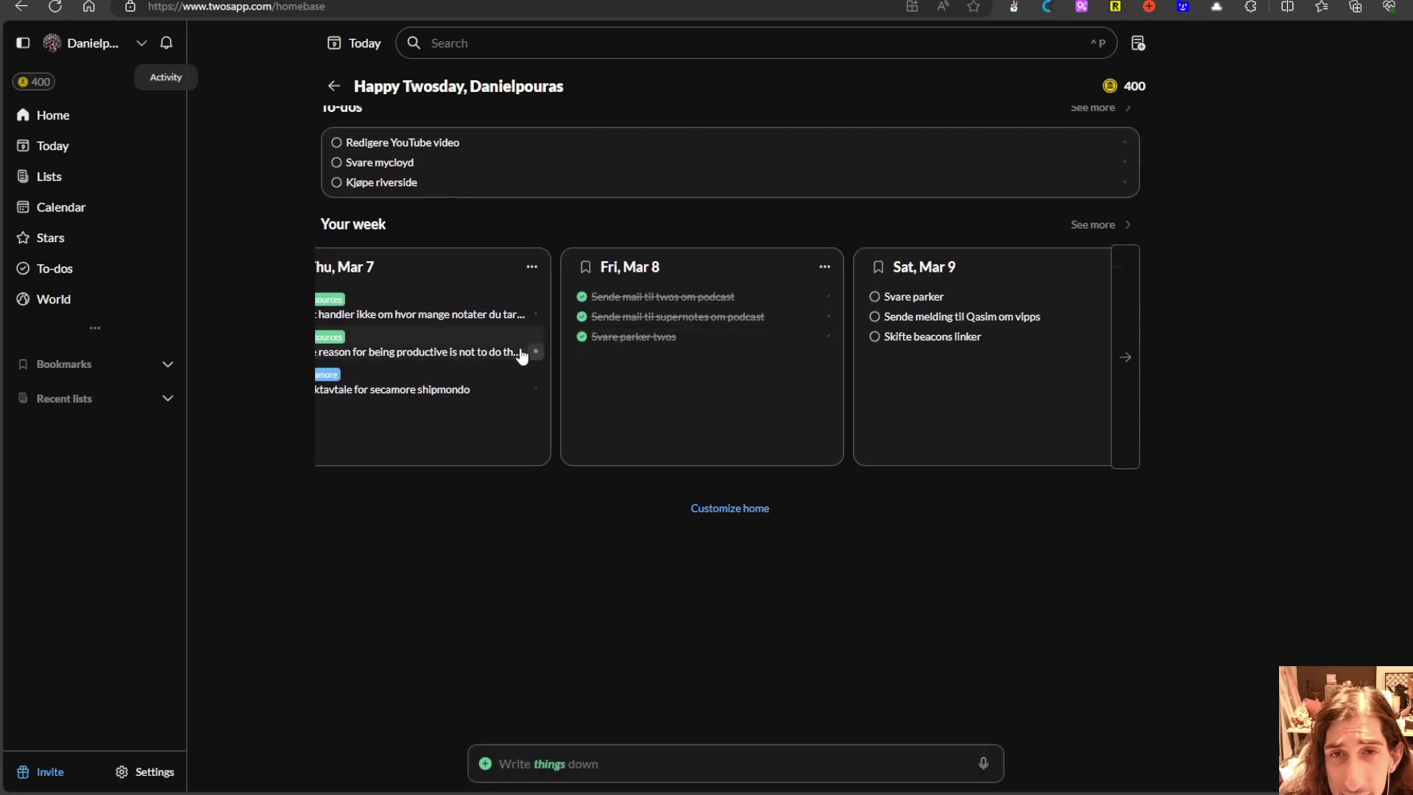
scroll(342, 347, down, 5)
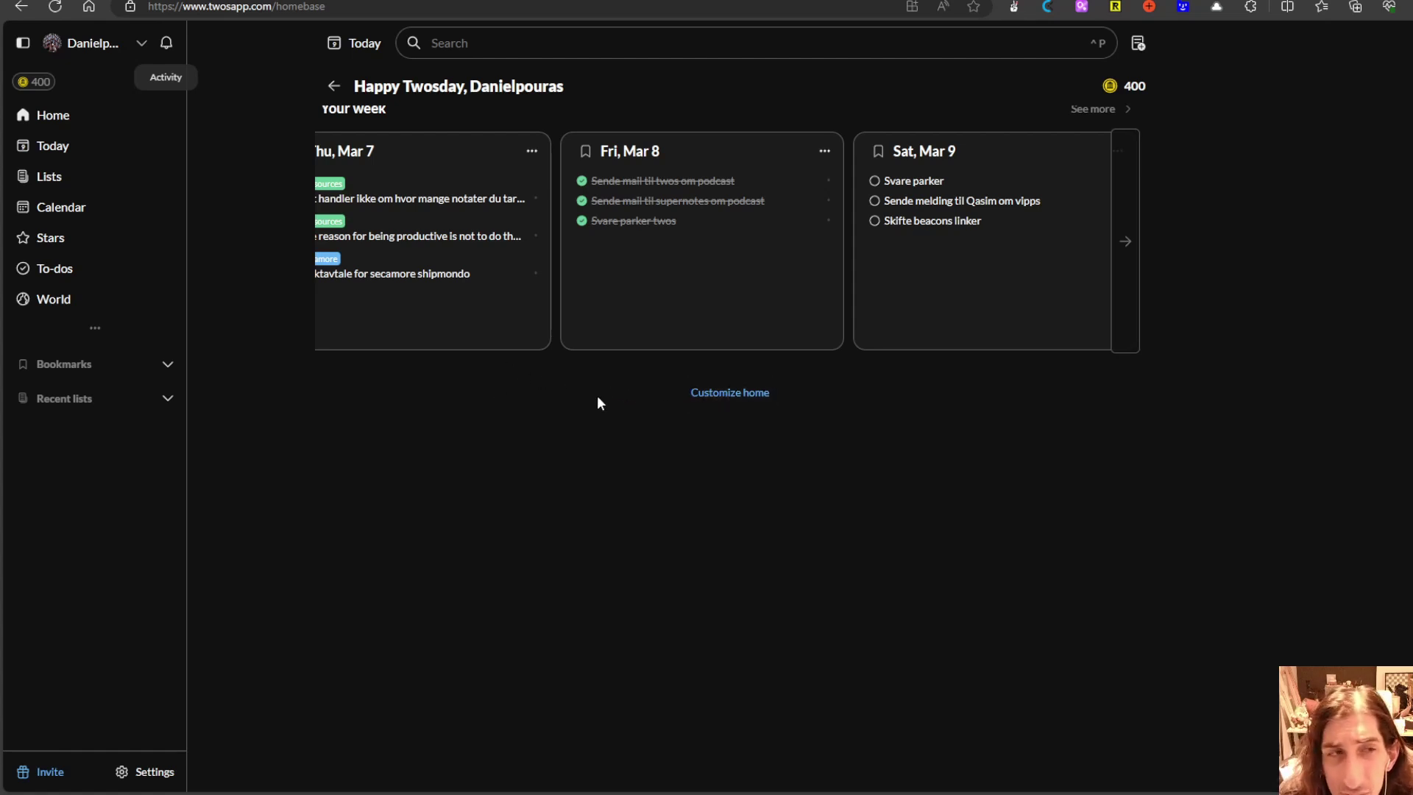
scroll(615, 390, up, 2)
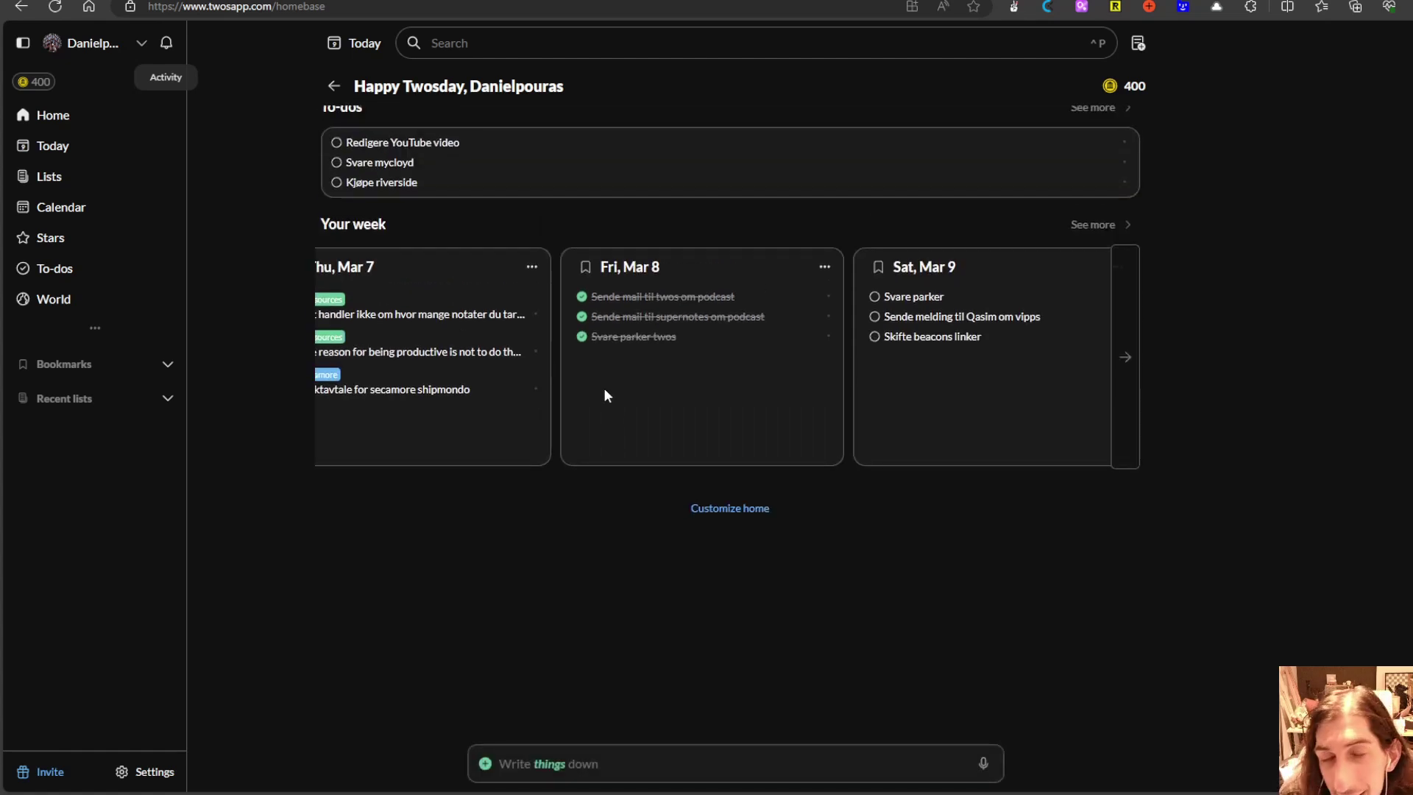
scroll(639, 378, up, 4)
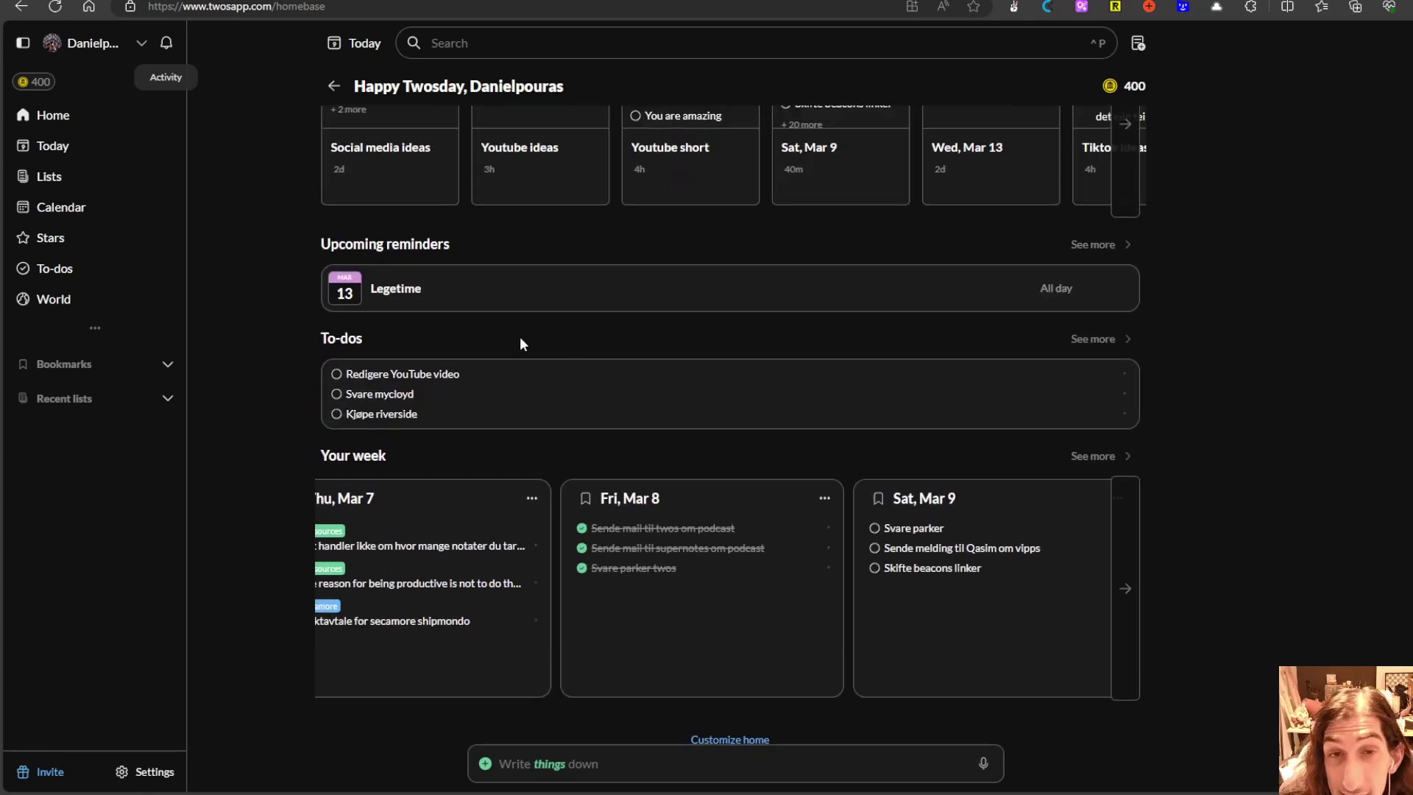
scroll(519, 345, down, 5)
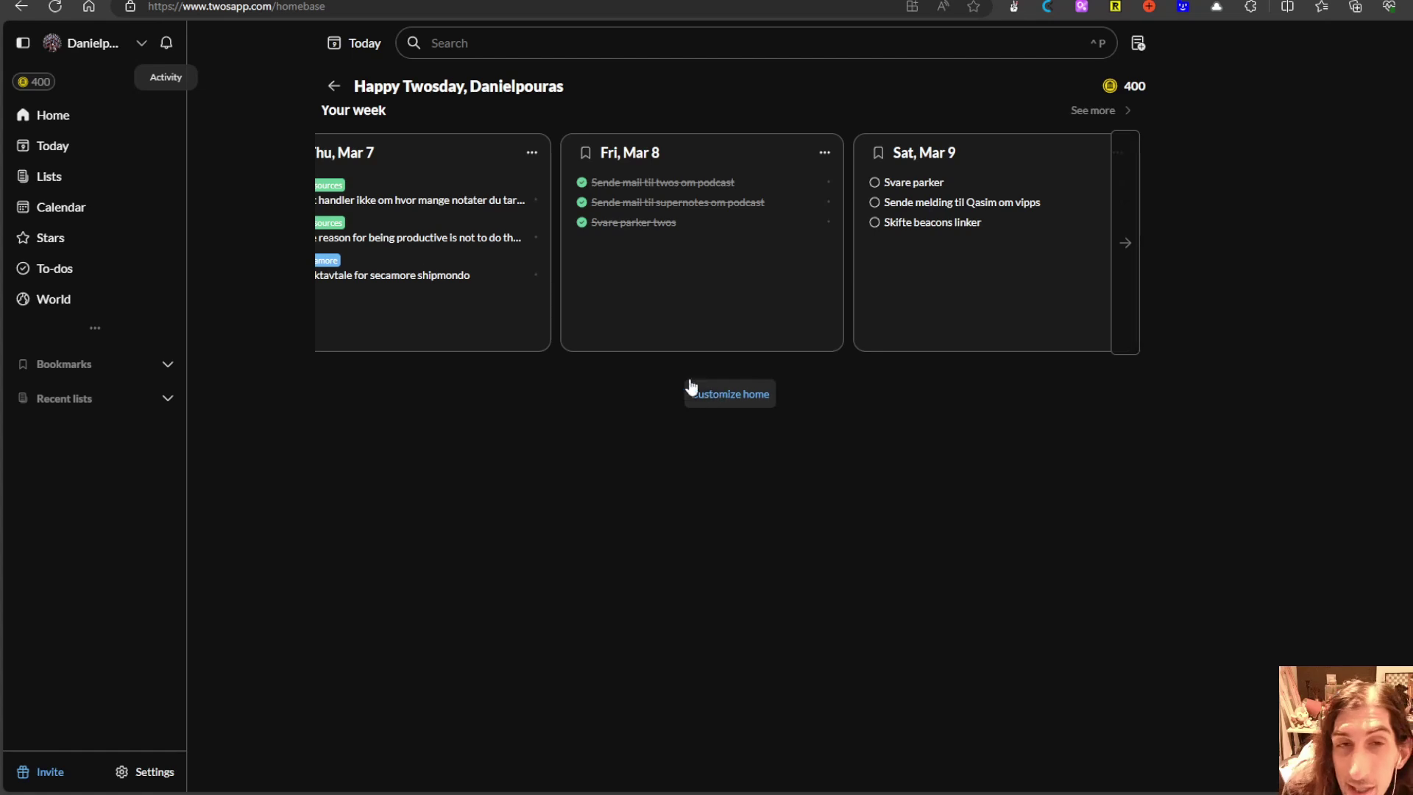
- Open Twos clues from the 400-coin badge and scroll through the daily and onboarding clues
click(34, 86)
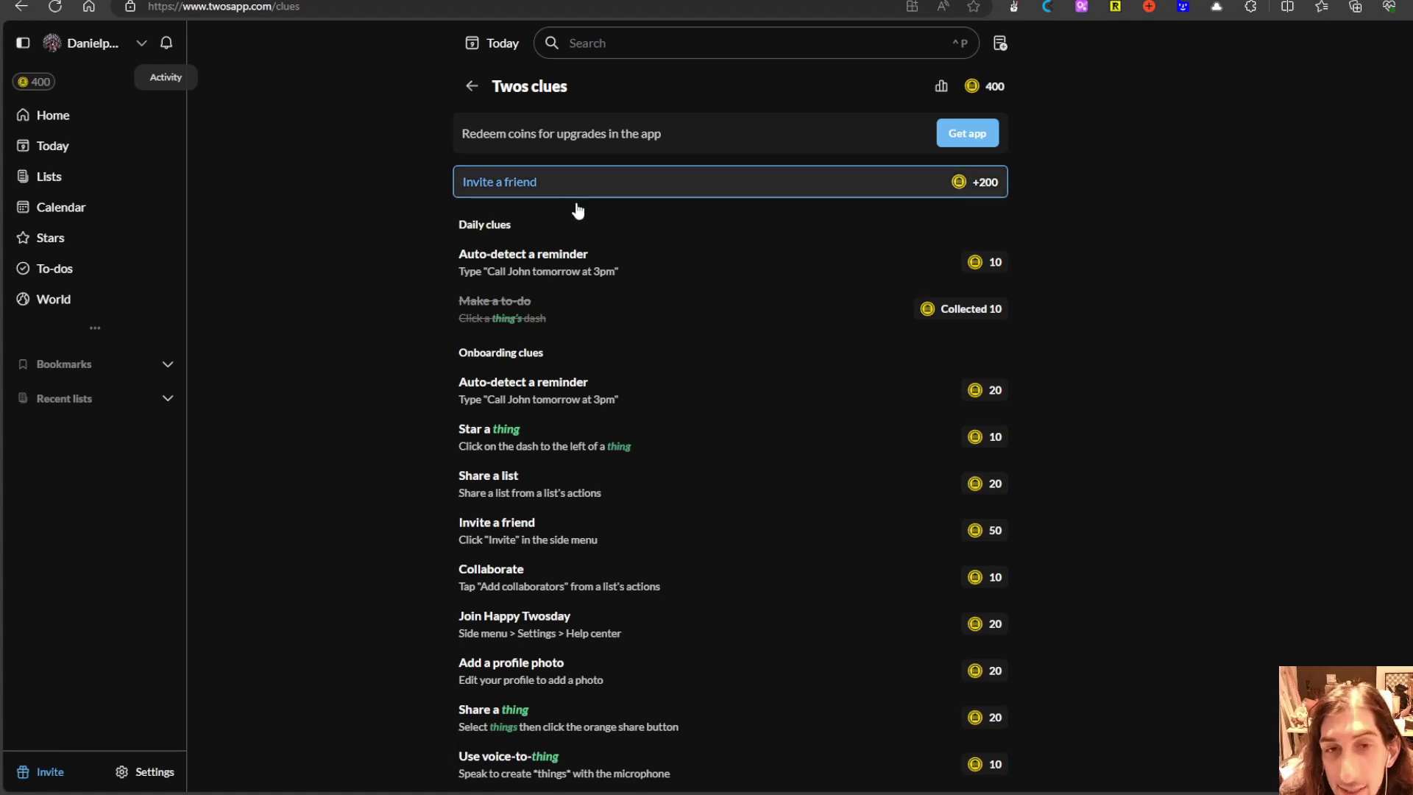
scroll(597, 269, down, 3)
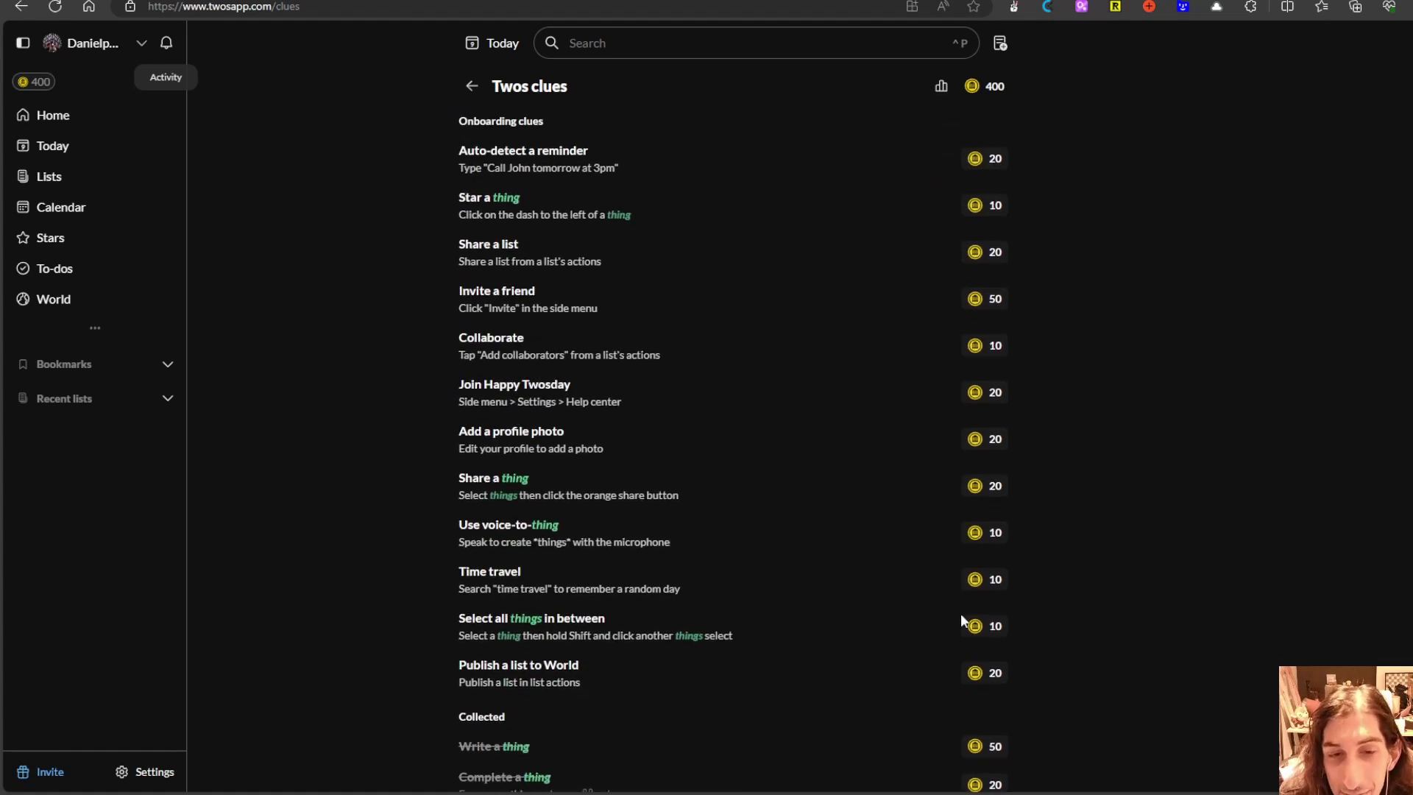
scroll(957, 648, down, 2)
scroll(969, 567, up, 3)
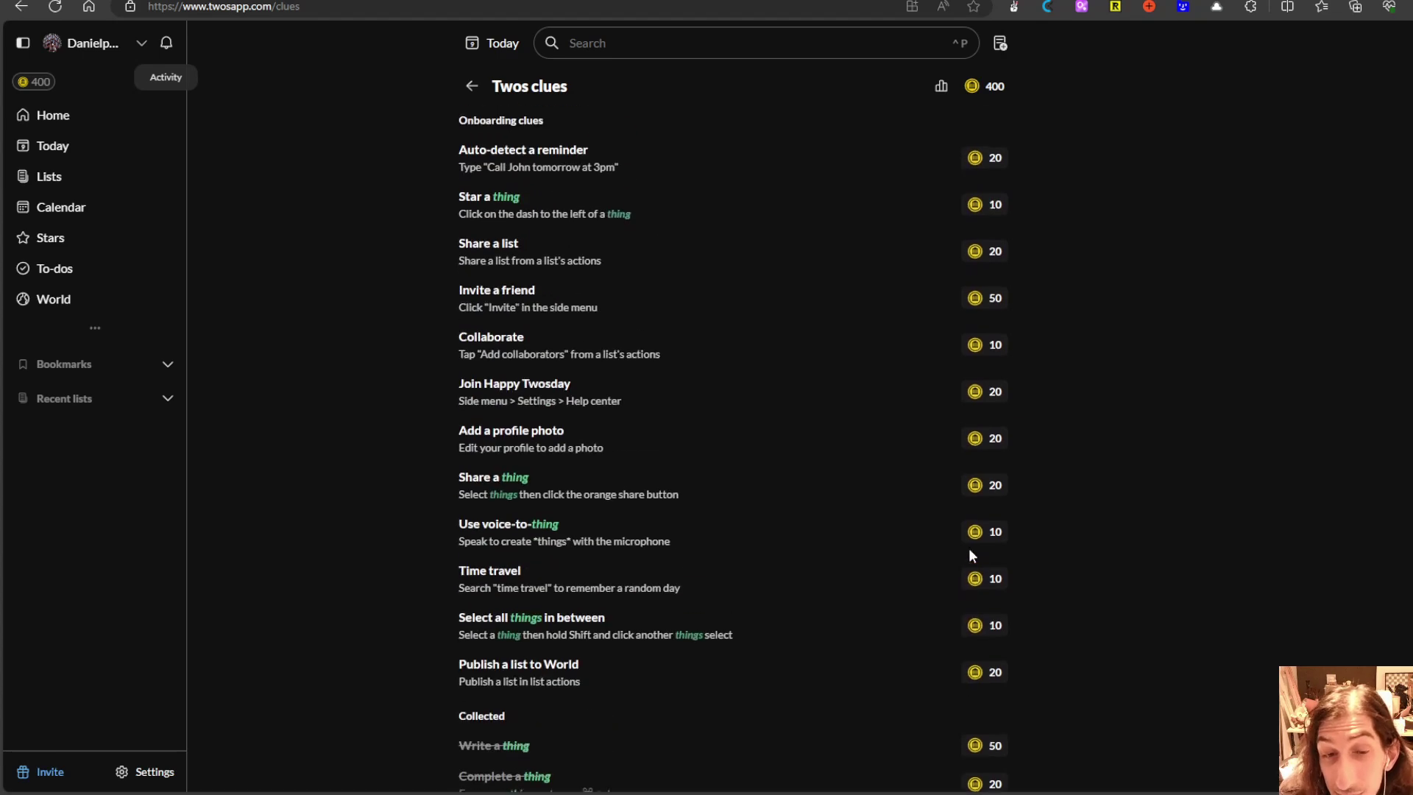
scroll(963, 494, up, 2)
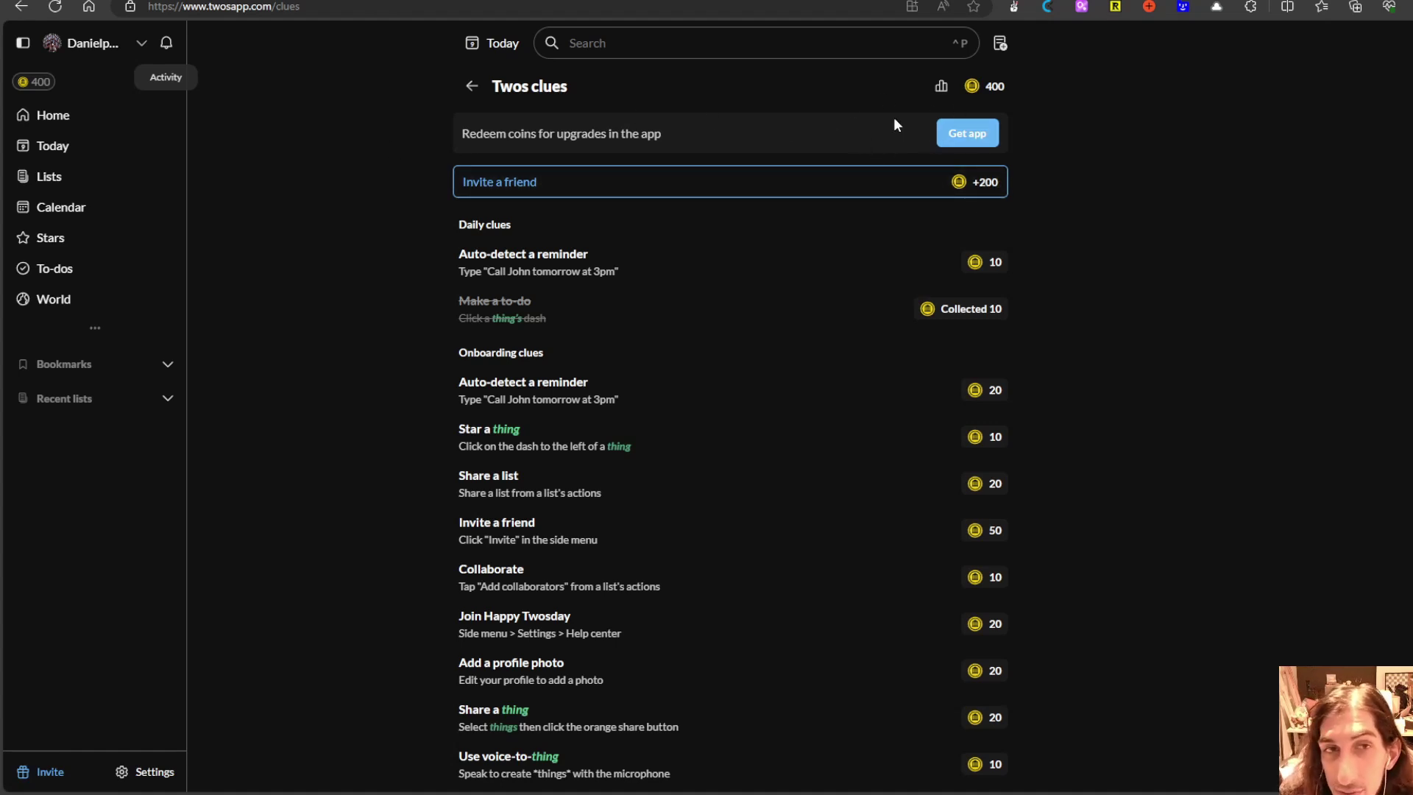
click(944, 89)
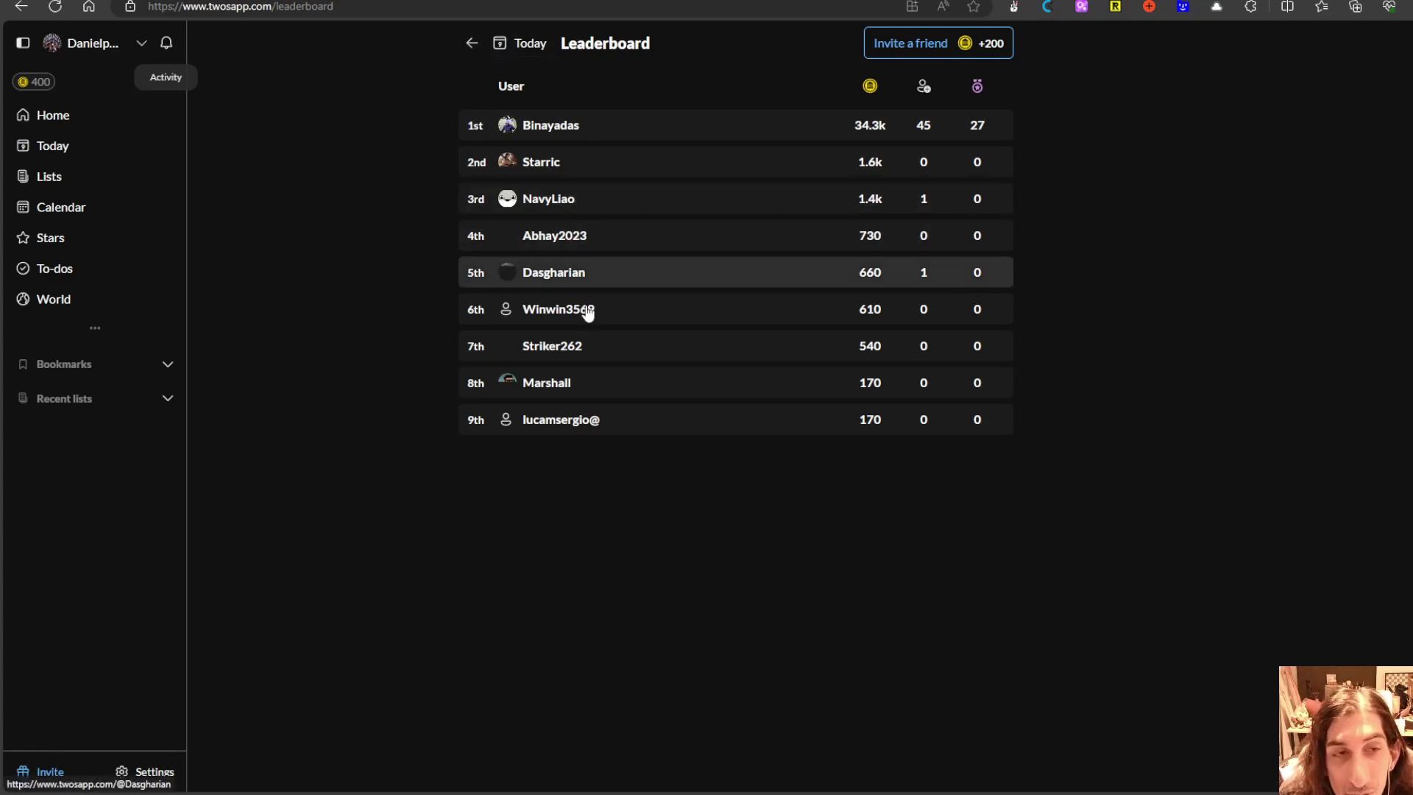
click(472, 43)
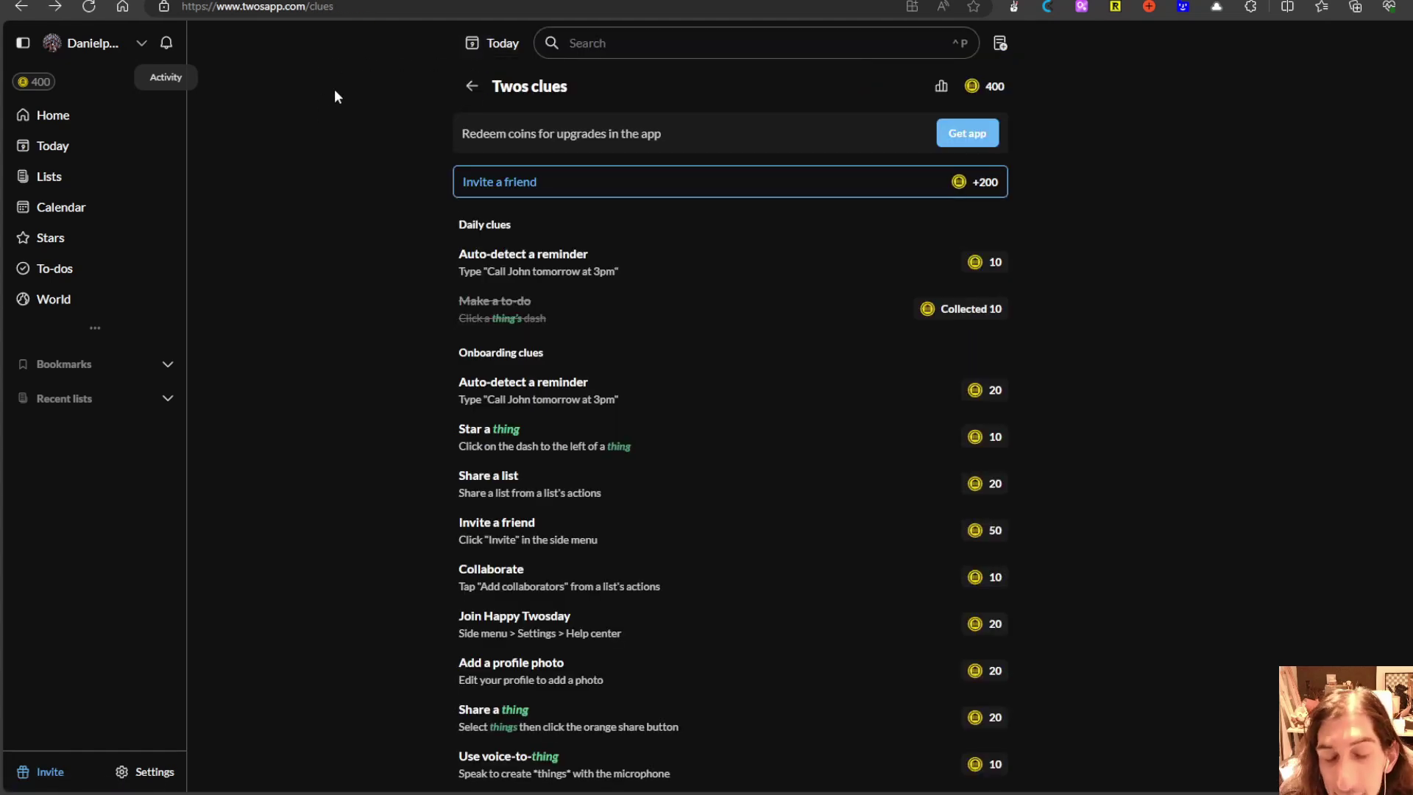